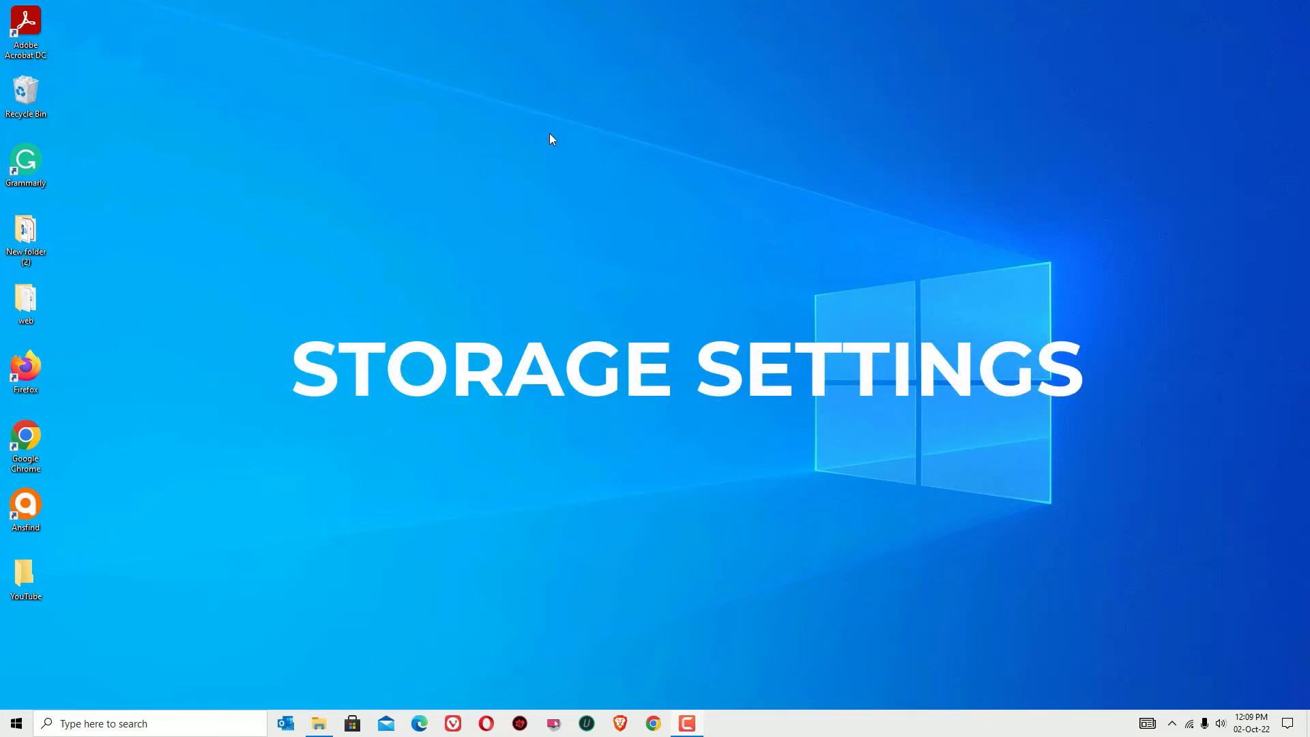
Step: Search 'storage' and open the Storage page showing 339 GB used and 4.06 GB of temporary files
click(128, 722)
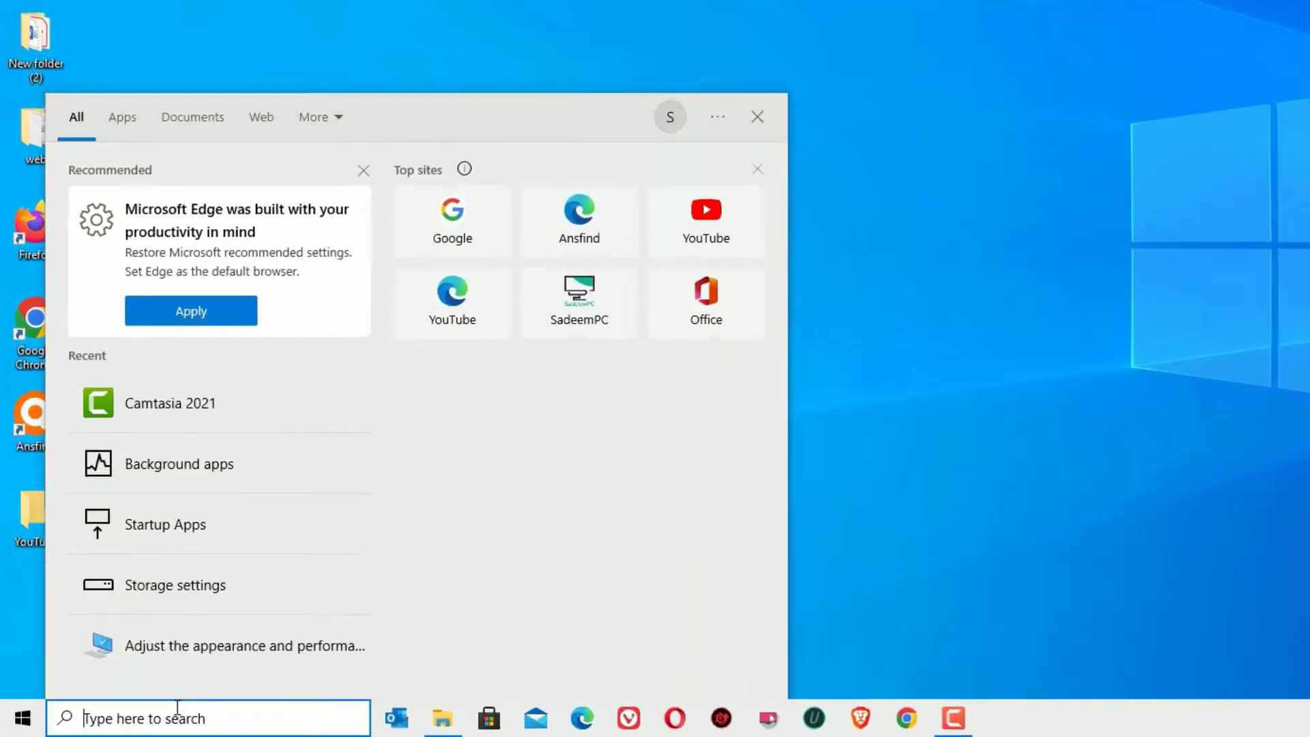
text(storage)
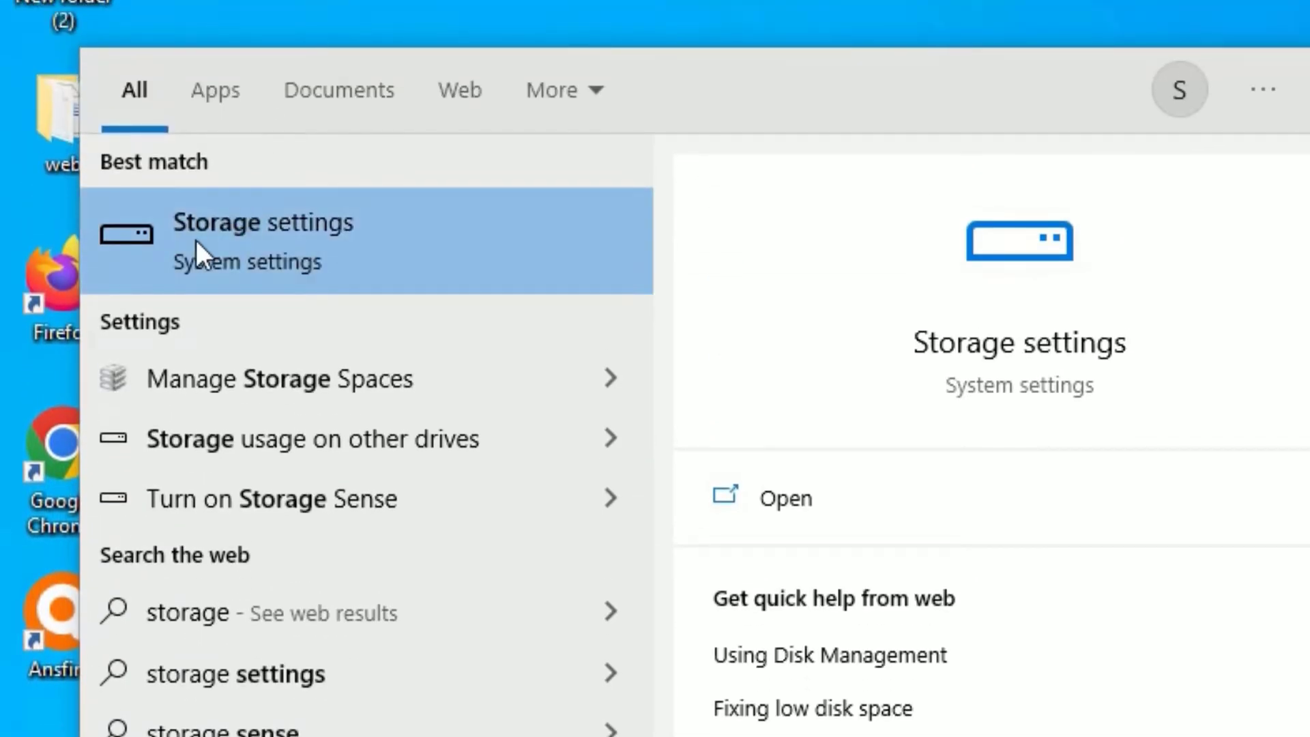
click(195, 240)
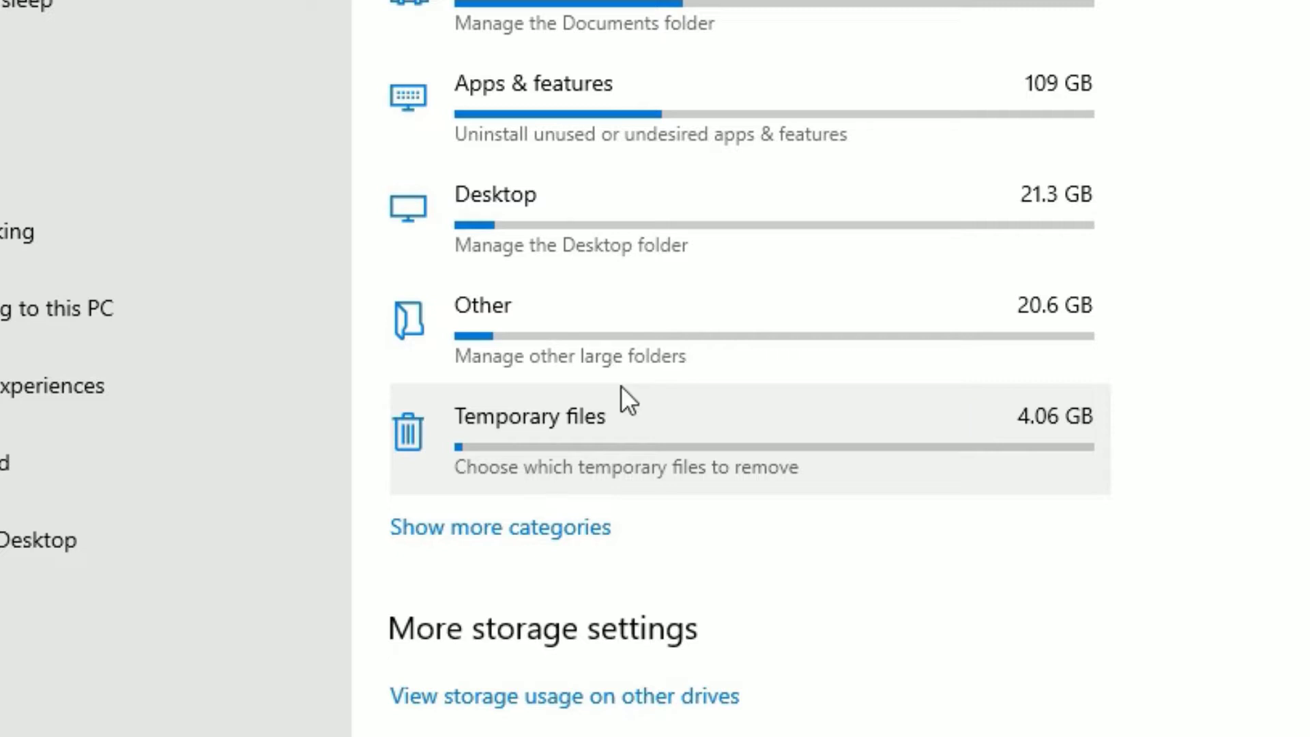
Step: Remove the temporary files with Recycle Bin ticked and Downloads left unticked
click(574, 450)
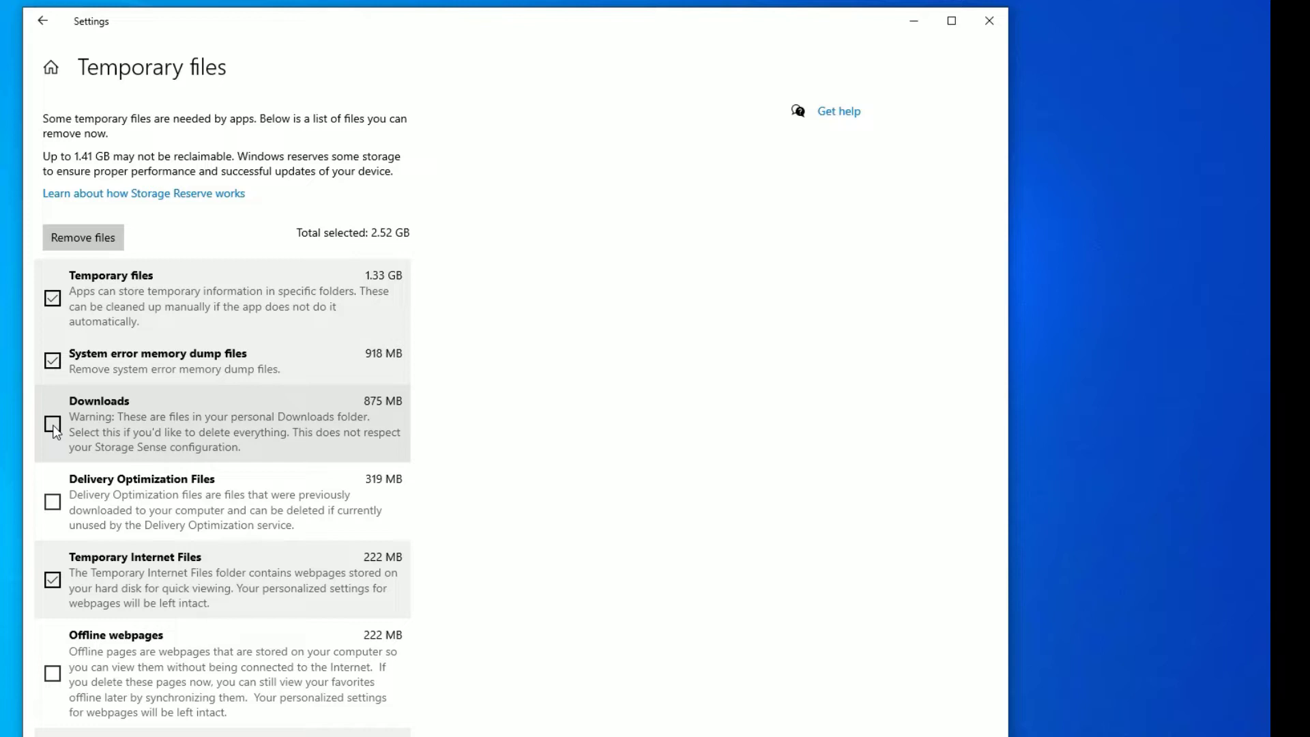
click(53, 429)
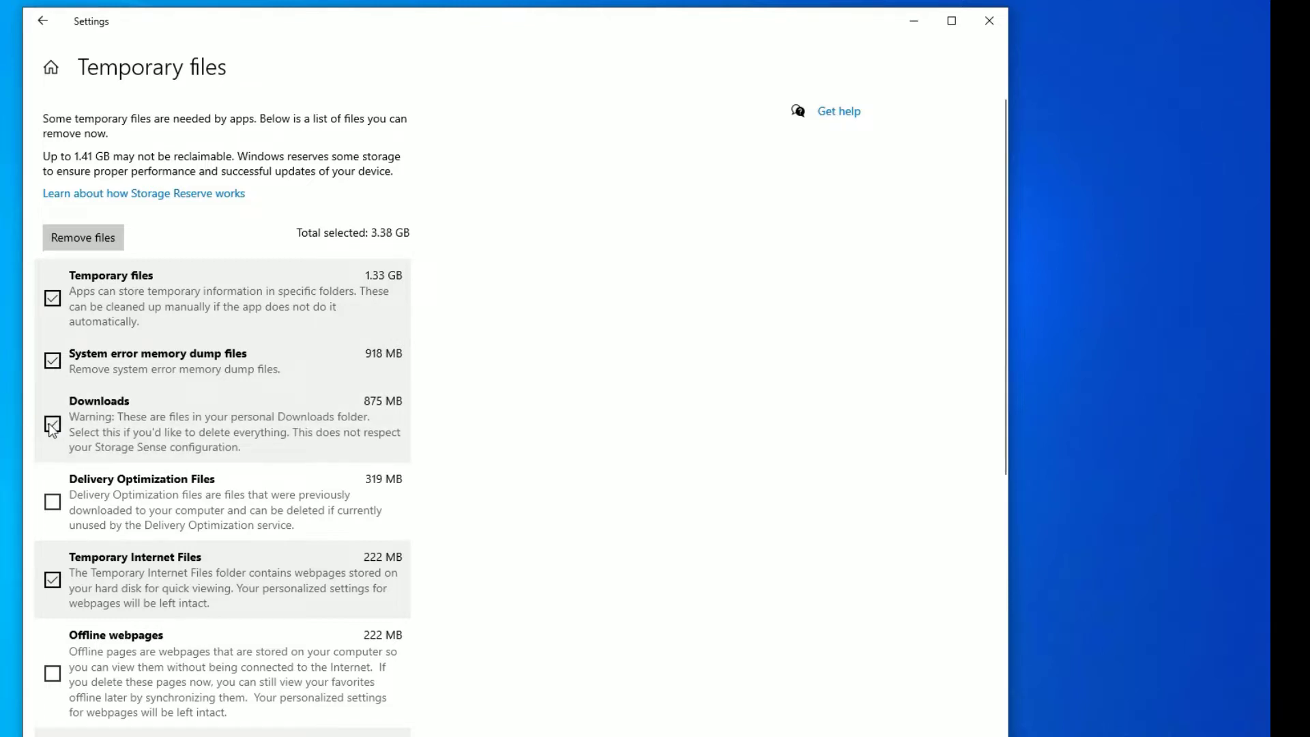
click(51, 425)
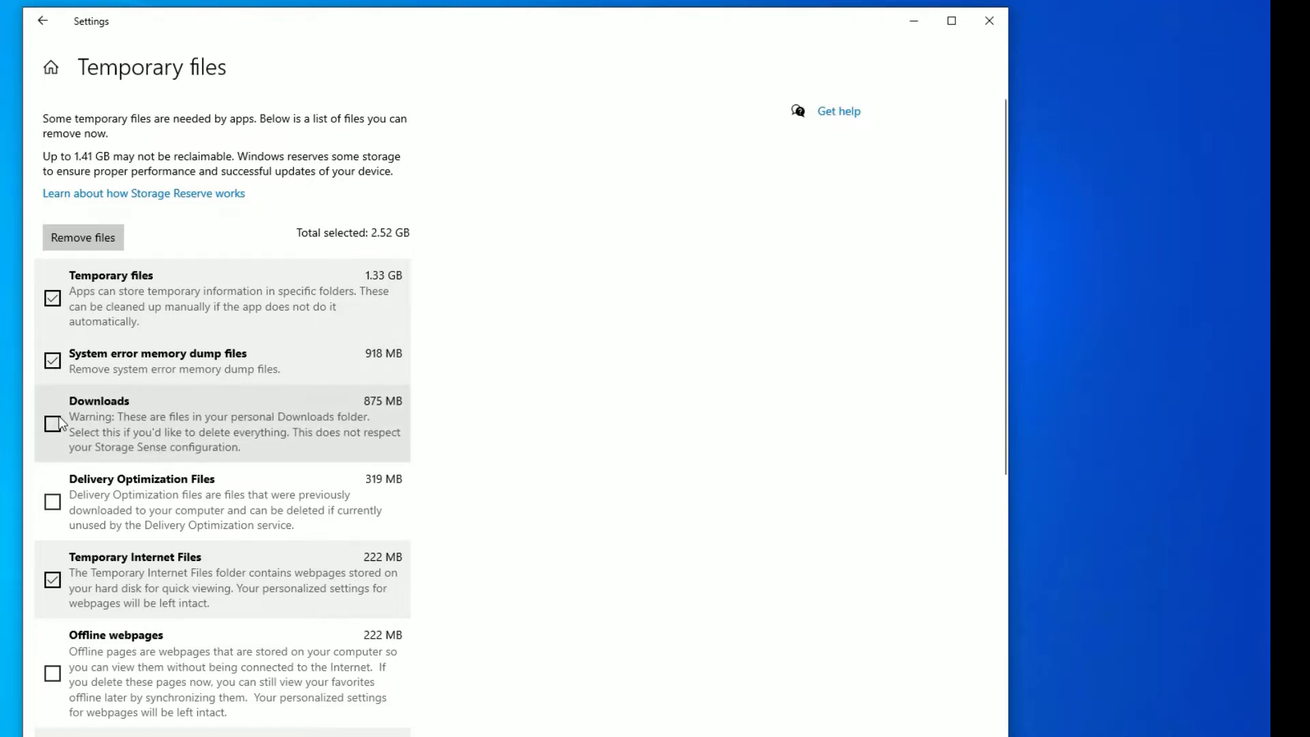
scroll(106, 427, down, 3)
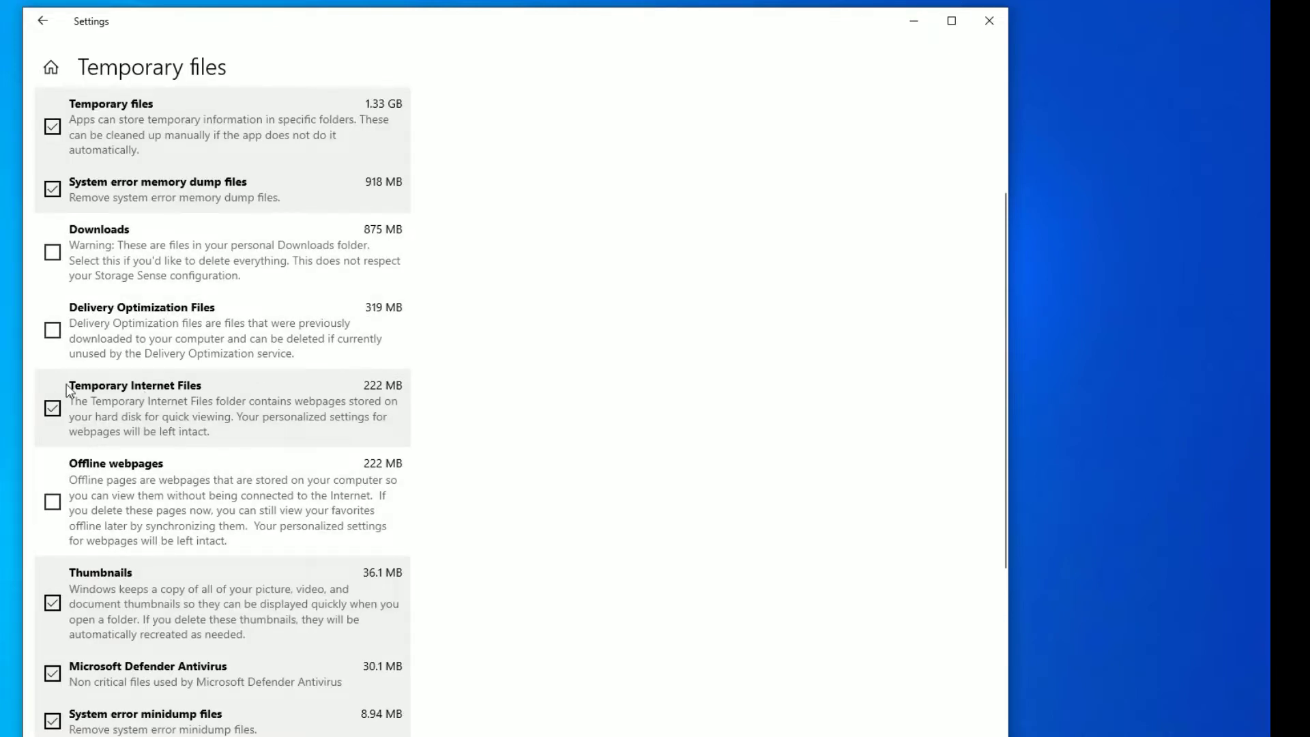
scroll(216, 443, down, 5)
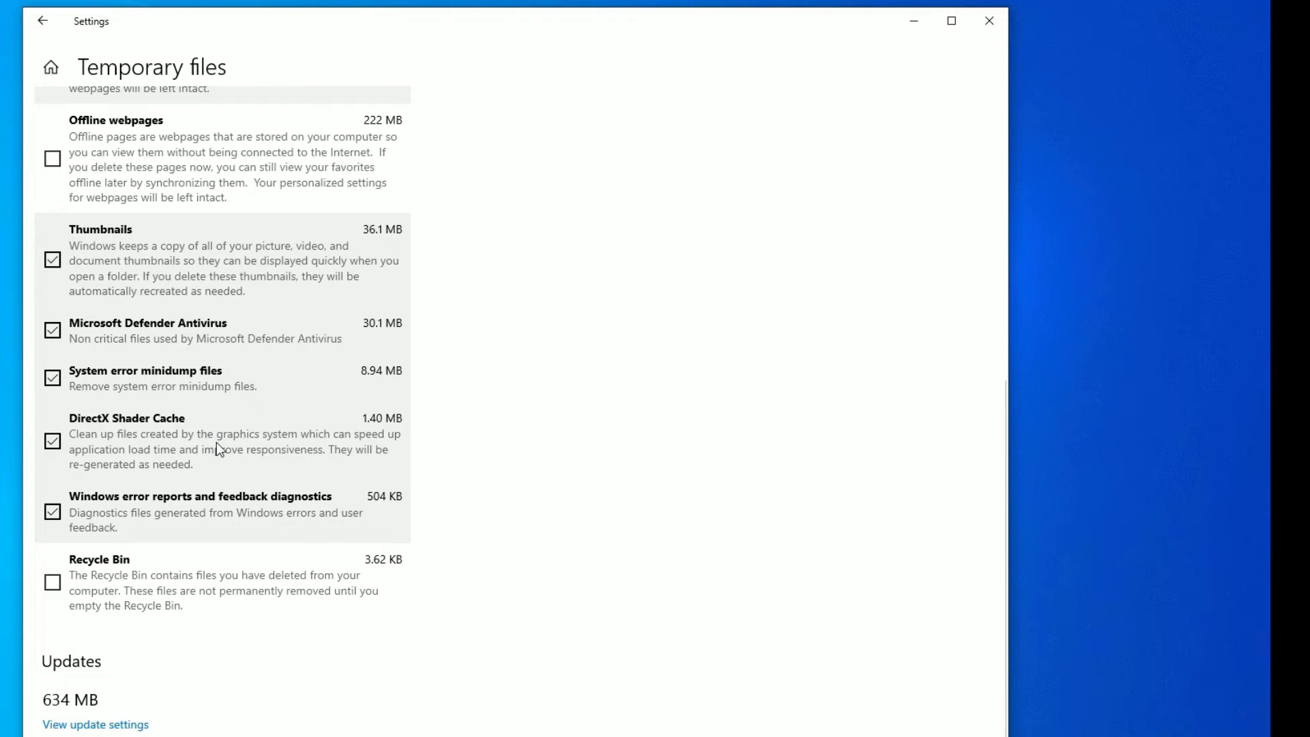
click(48, 587)
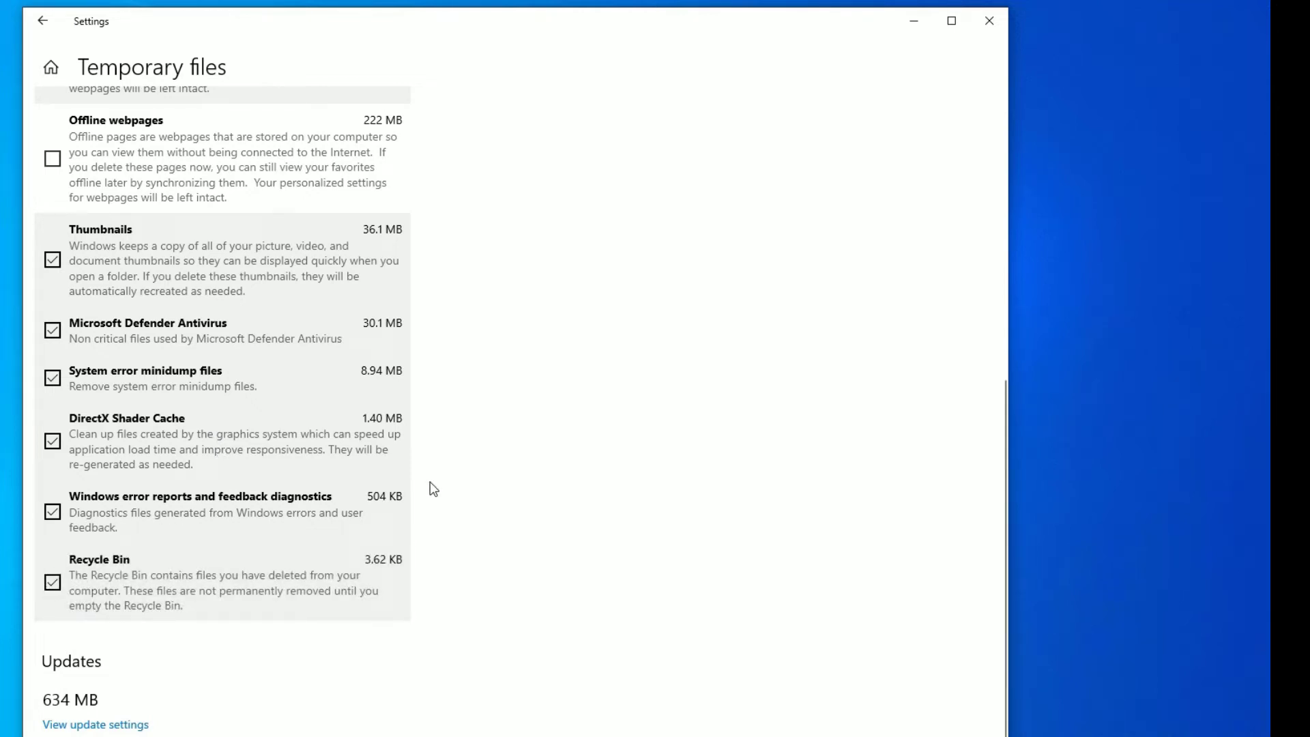
scroll(433, 488, up, 8)
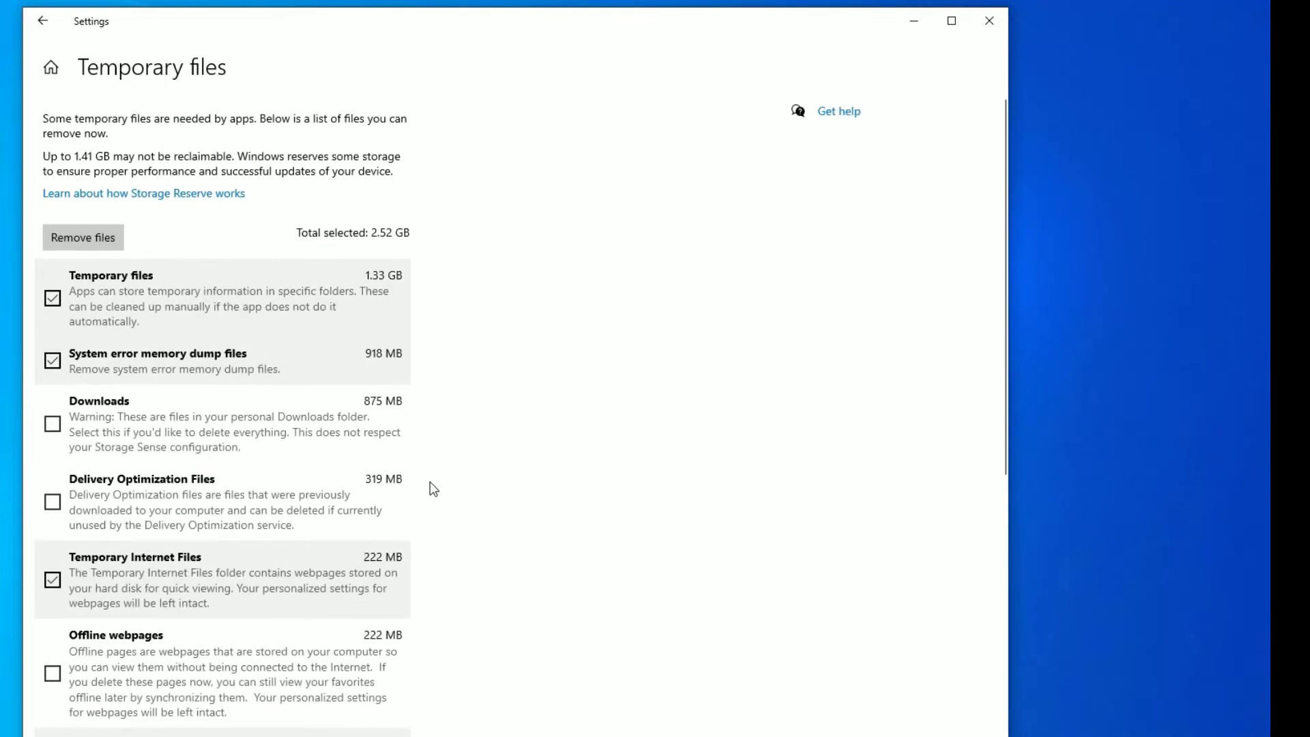
click(101, 247)
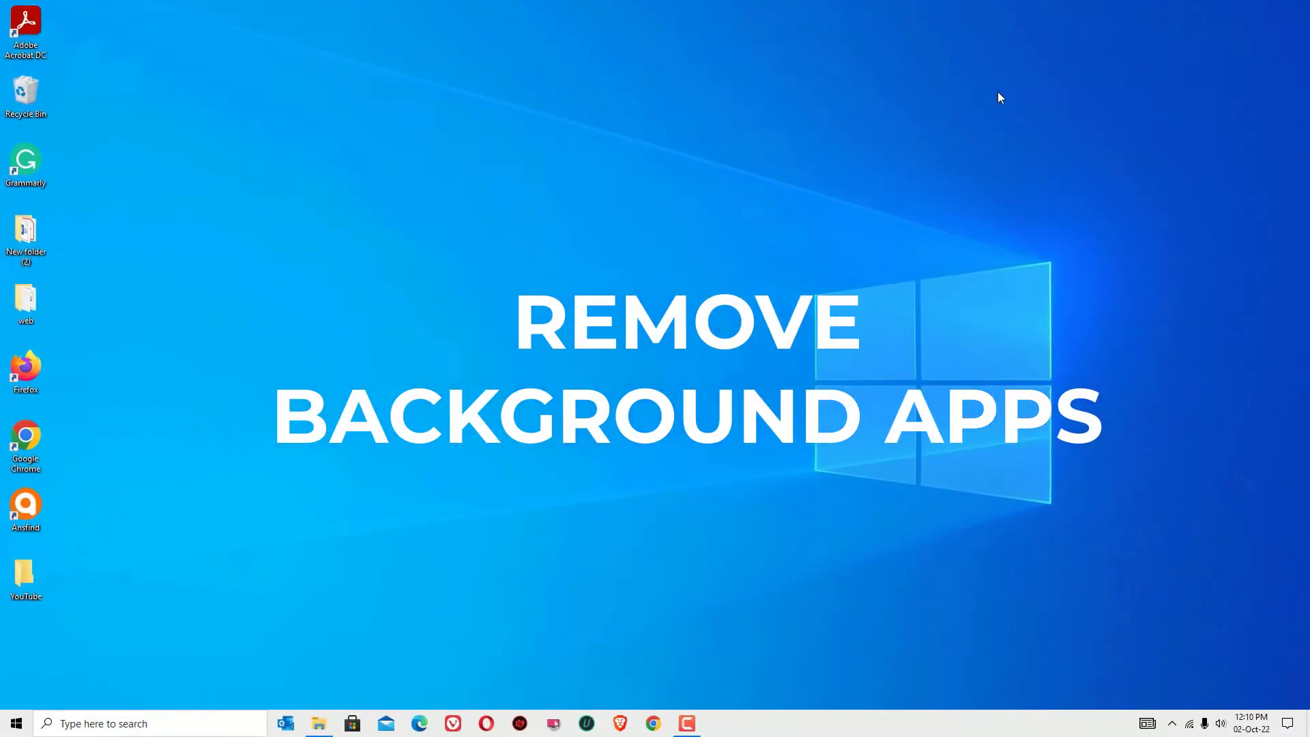
Step: Search 'BACK' and open the Background apps settings page
click(143, 723)
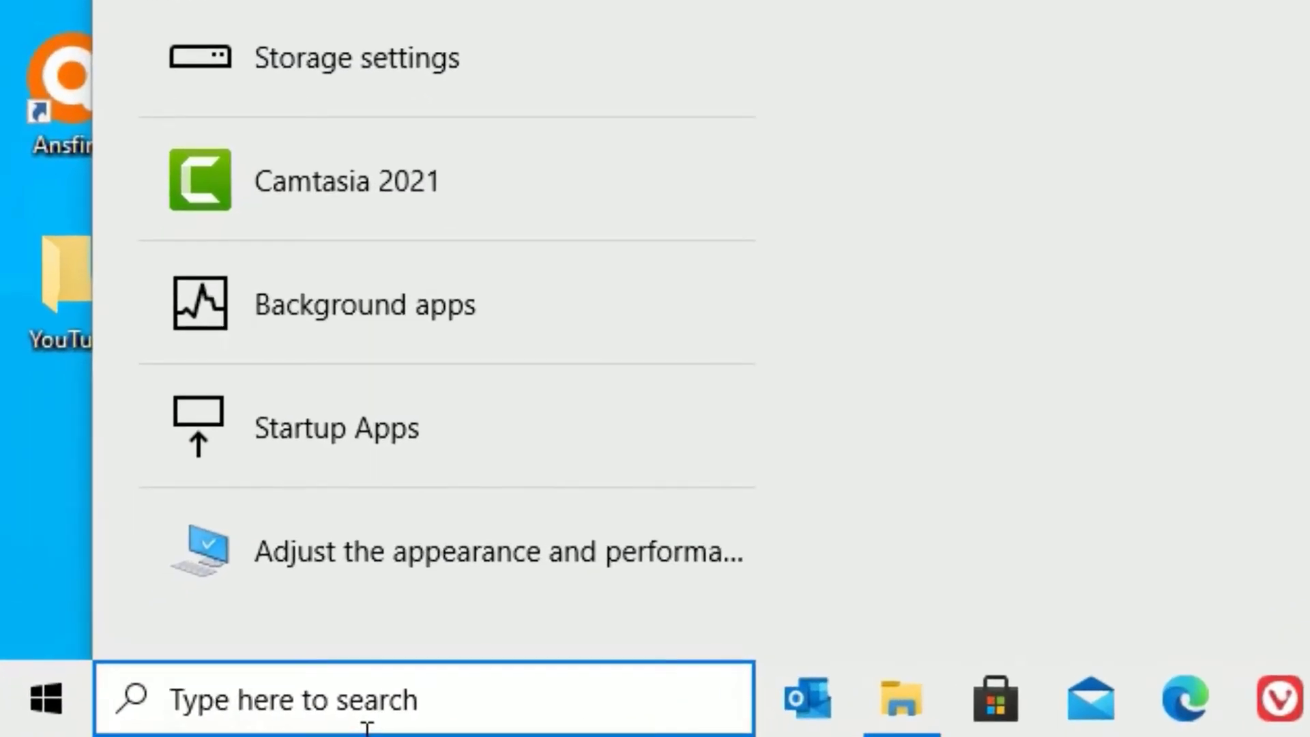
text(BAC)
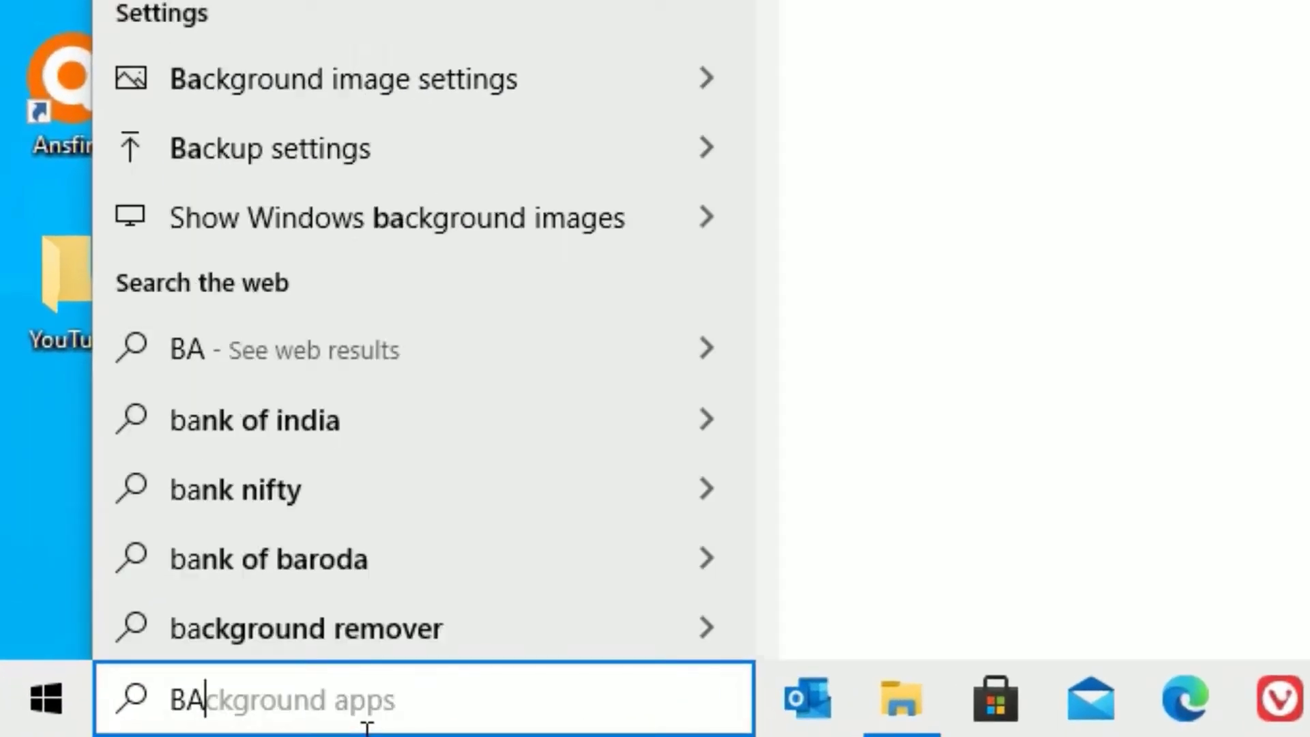
text(K)
click(410, 335)
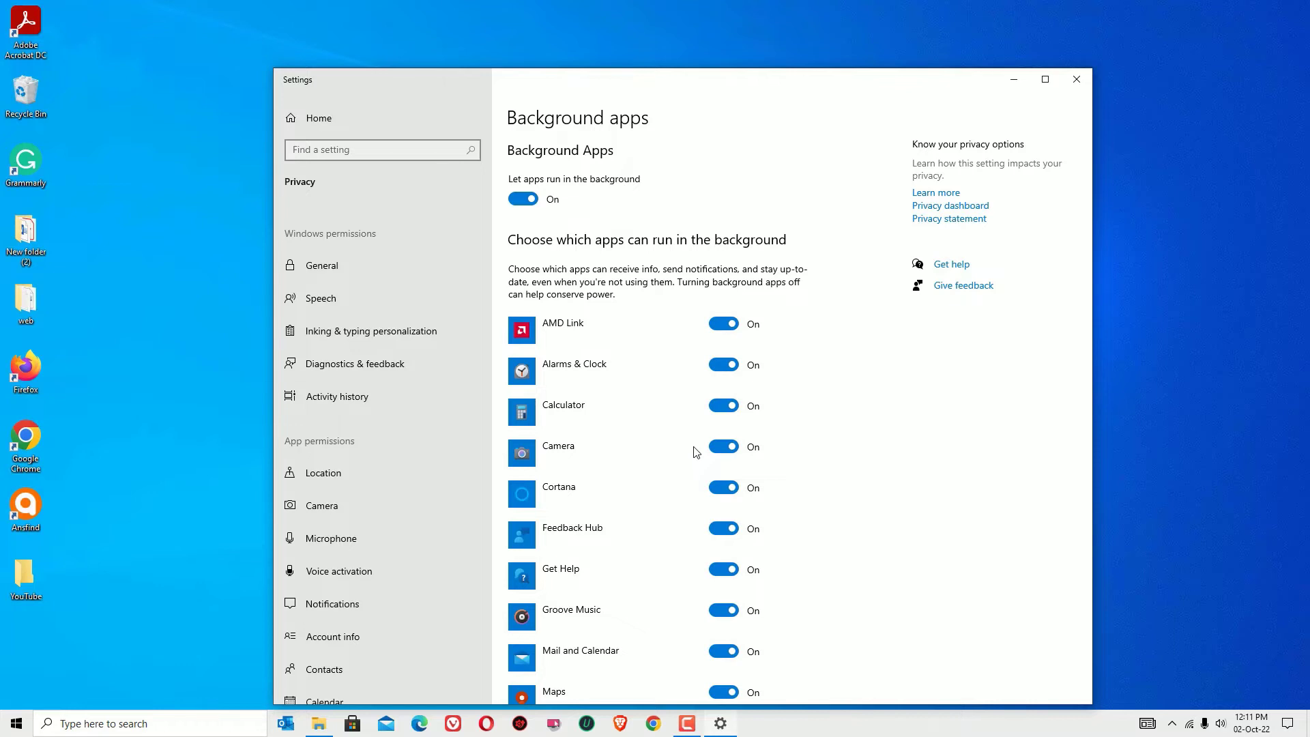
scroll(696, 453, down, 8)
scroll(696, 452, up, 8)
click(526, 200)
click(527, 200)
Step: Turn off background running for AMD Link, Alarms & Clock, Calculator, Camera and all apps, then close Settings
scroll(678, 566, down, 5)
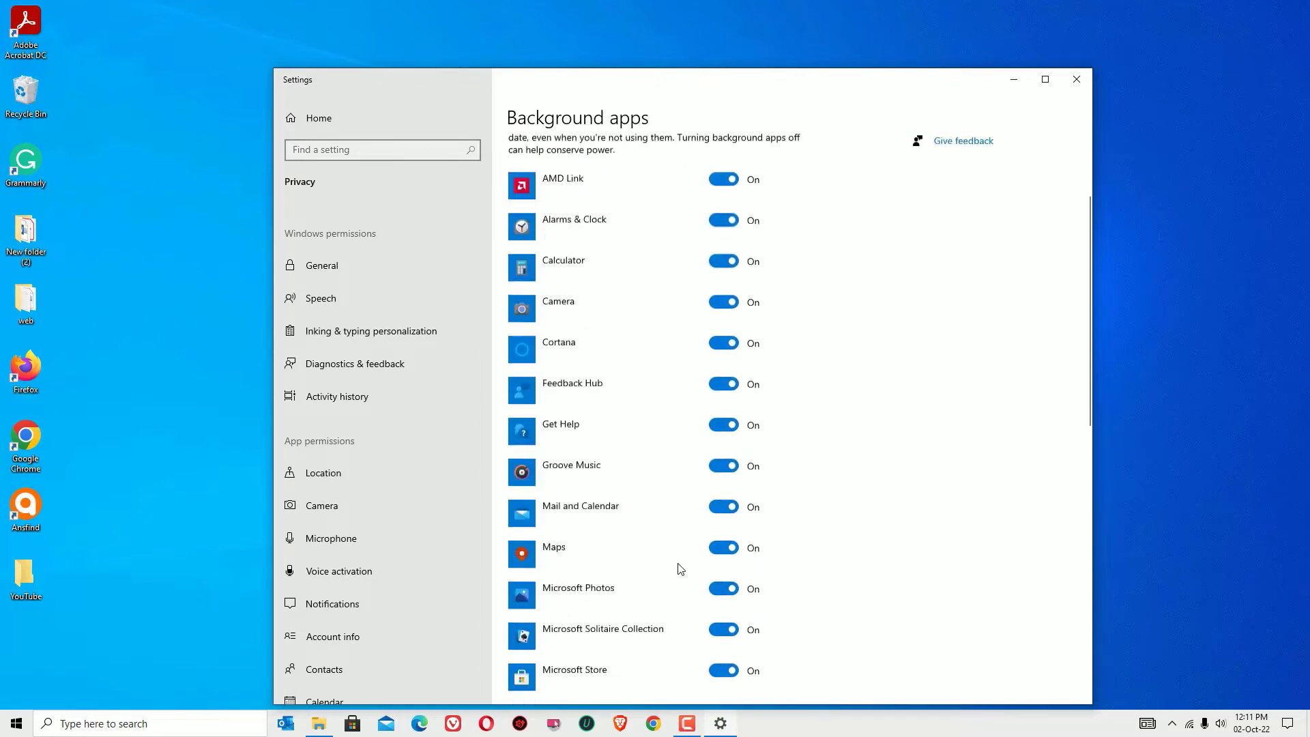
scroll(678, 570, down, 5)
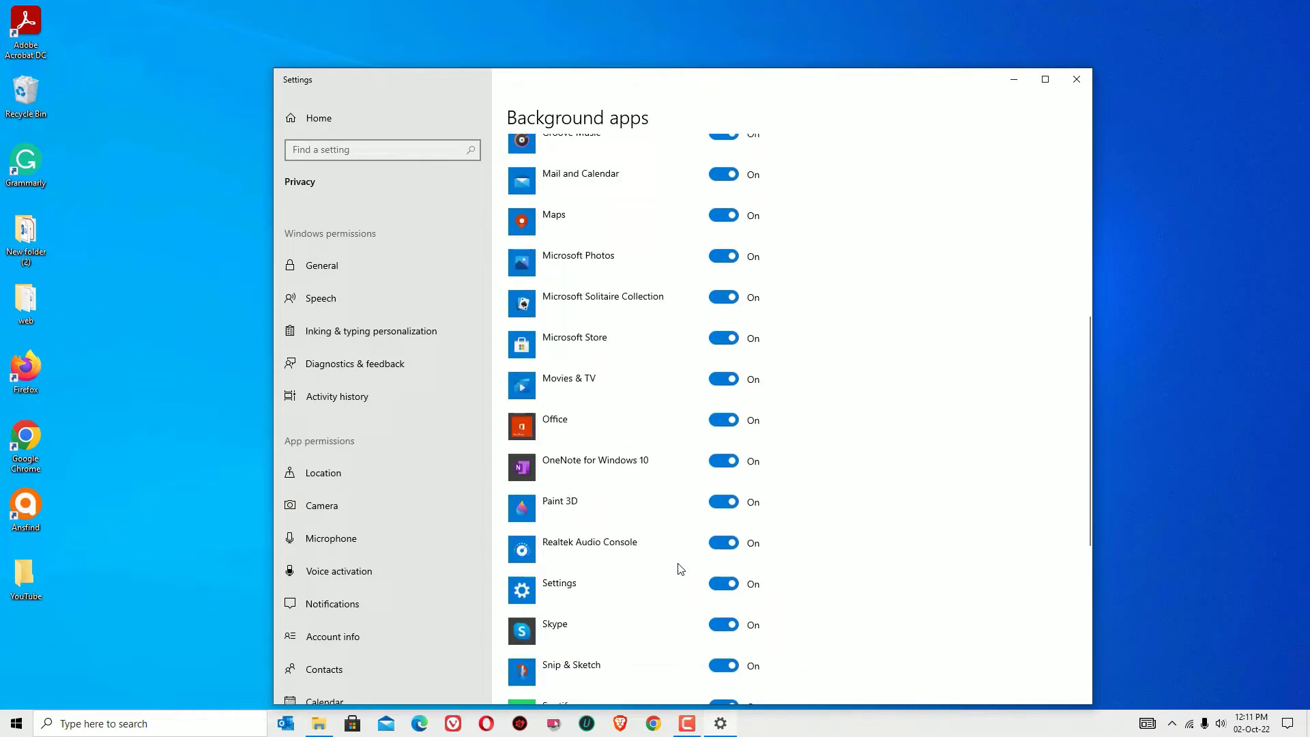
scroll(720, 498, down, 3)
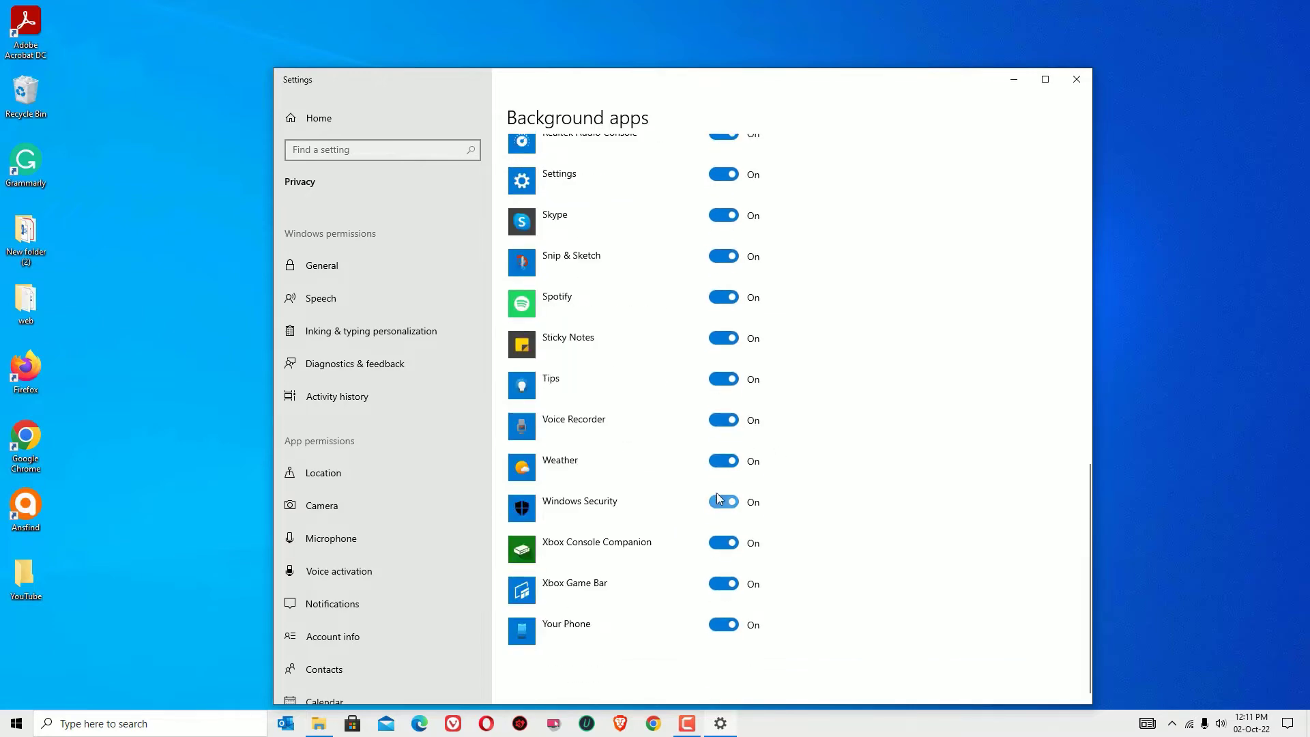
scroll(721, 519, up, 10)
click(723, 323)
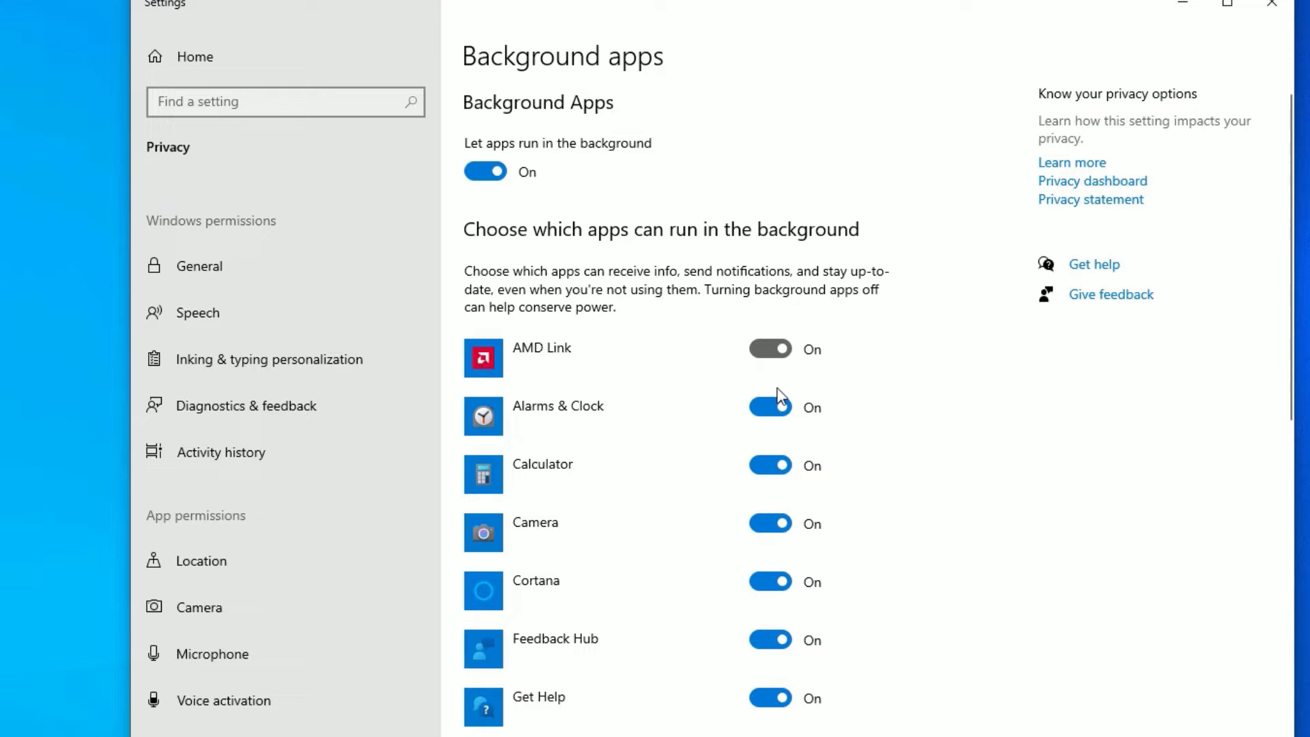
click(723, 364)
click(723, 405)
click(723, 446)
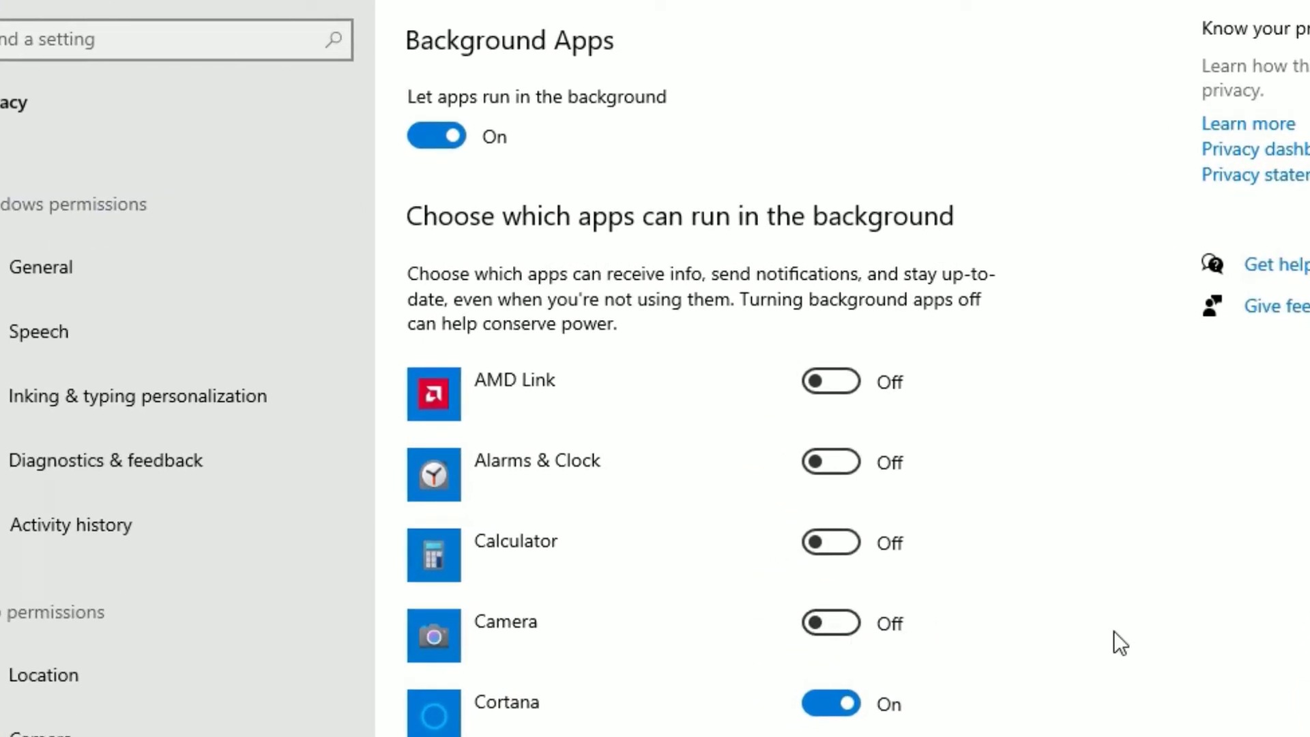
click(414, 133)
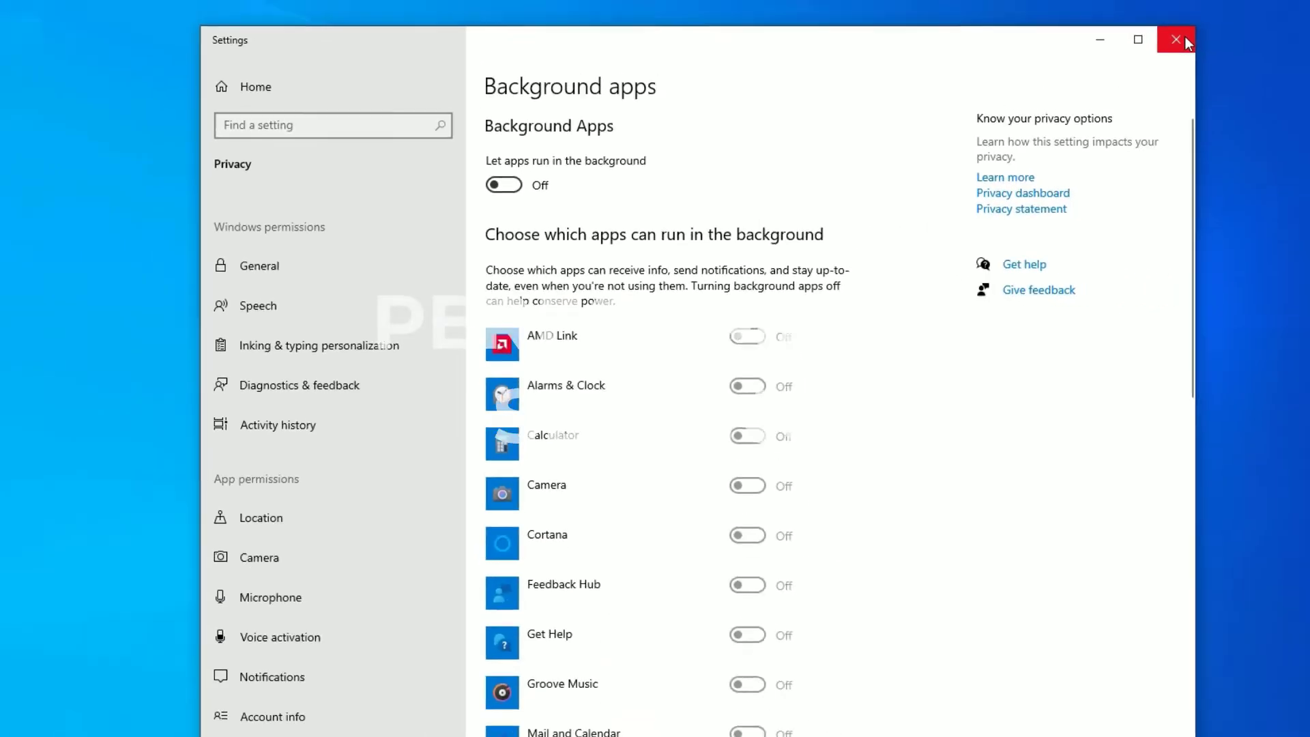
click(1176, 40)
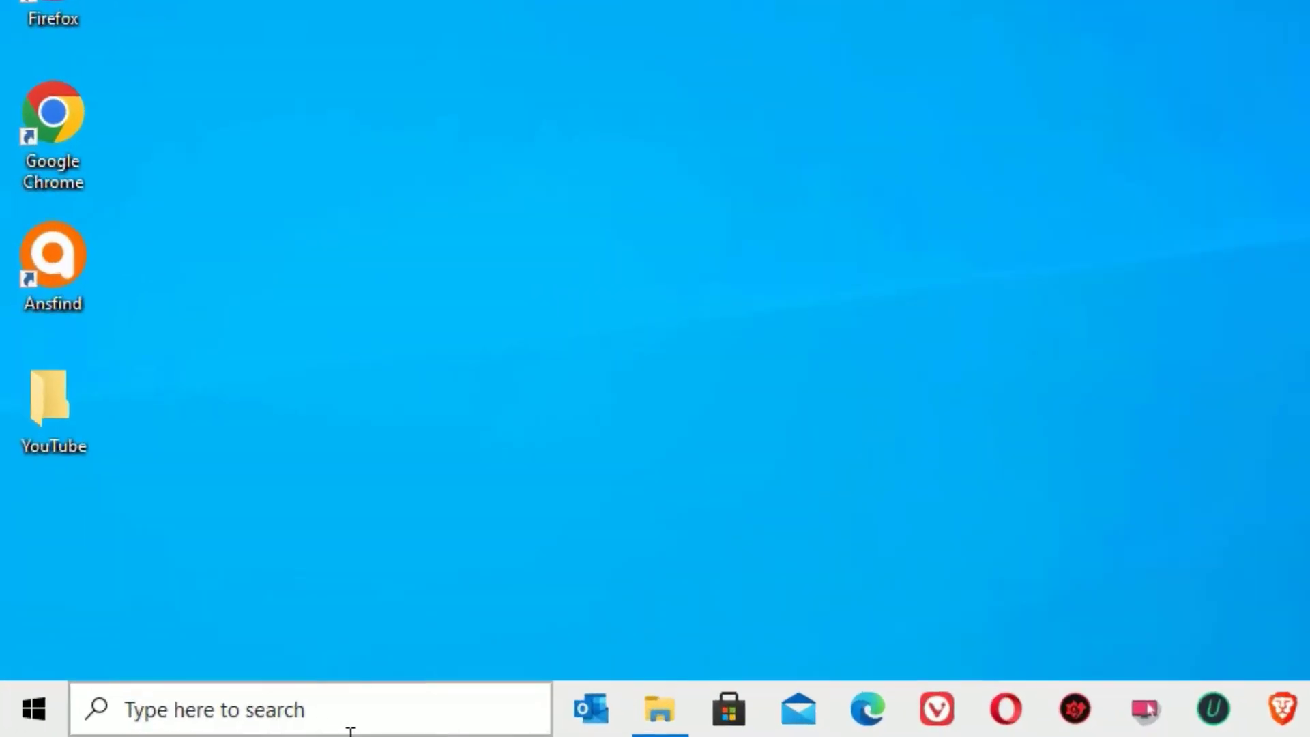
Step: Search 'PERFORMANCE' and open 'Adjust the appearance and performance of Windows'
click(350, 729)
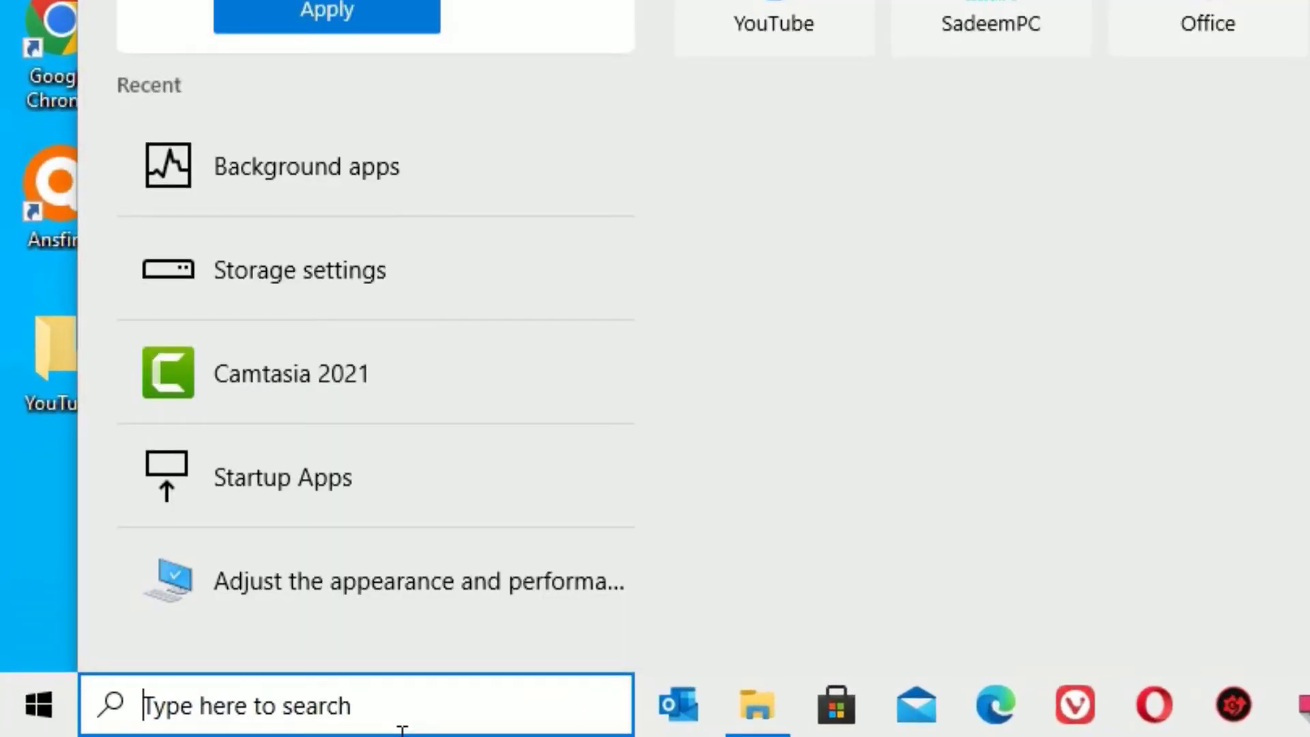
text(PERFORMANCE)
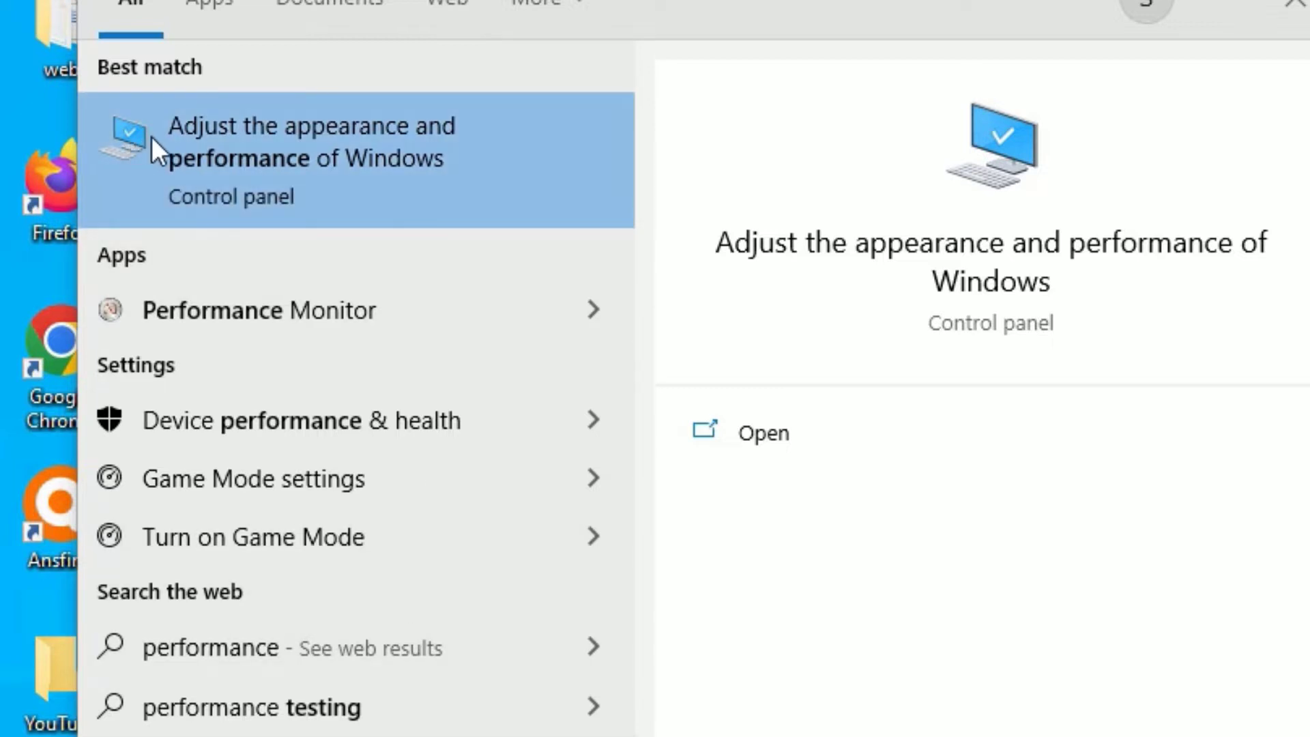
click(286, 198)
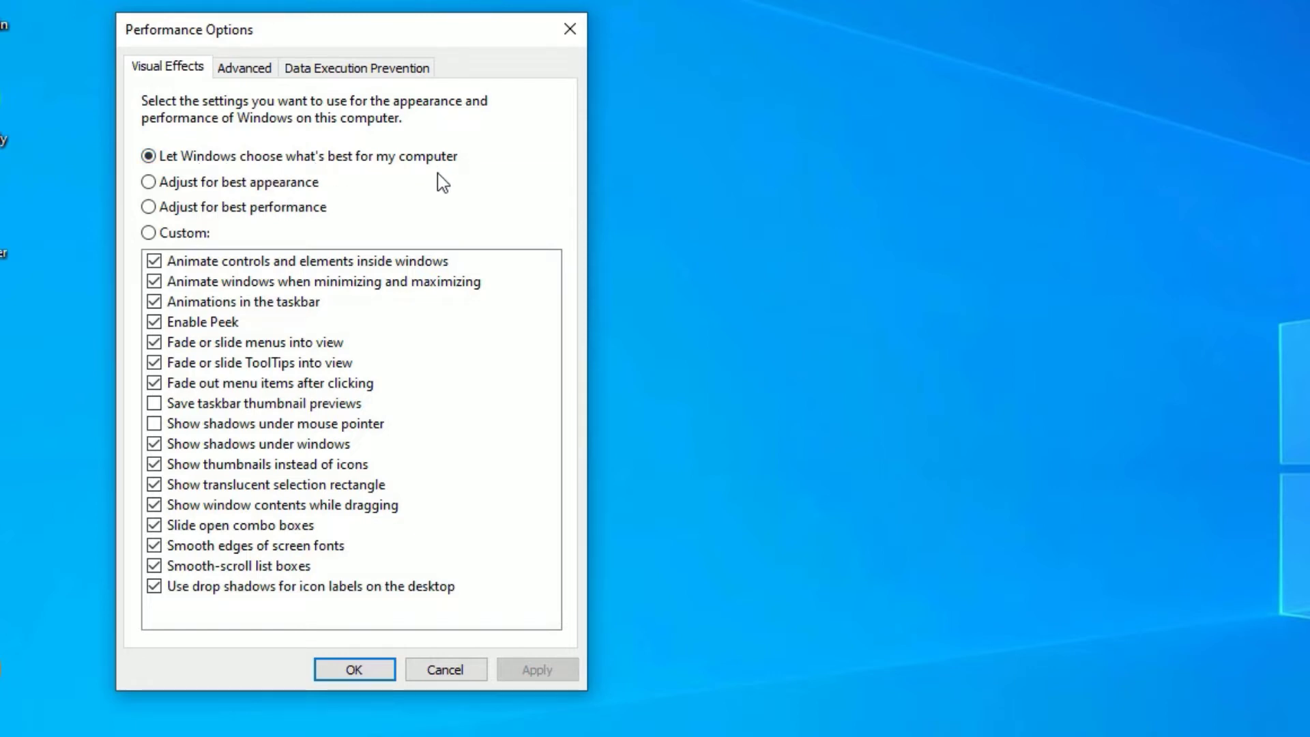
Step: Apply best performance, keeping smooth font edges, smooth-scroll list boxes and icon-label drop shadows
click(150, 208)
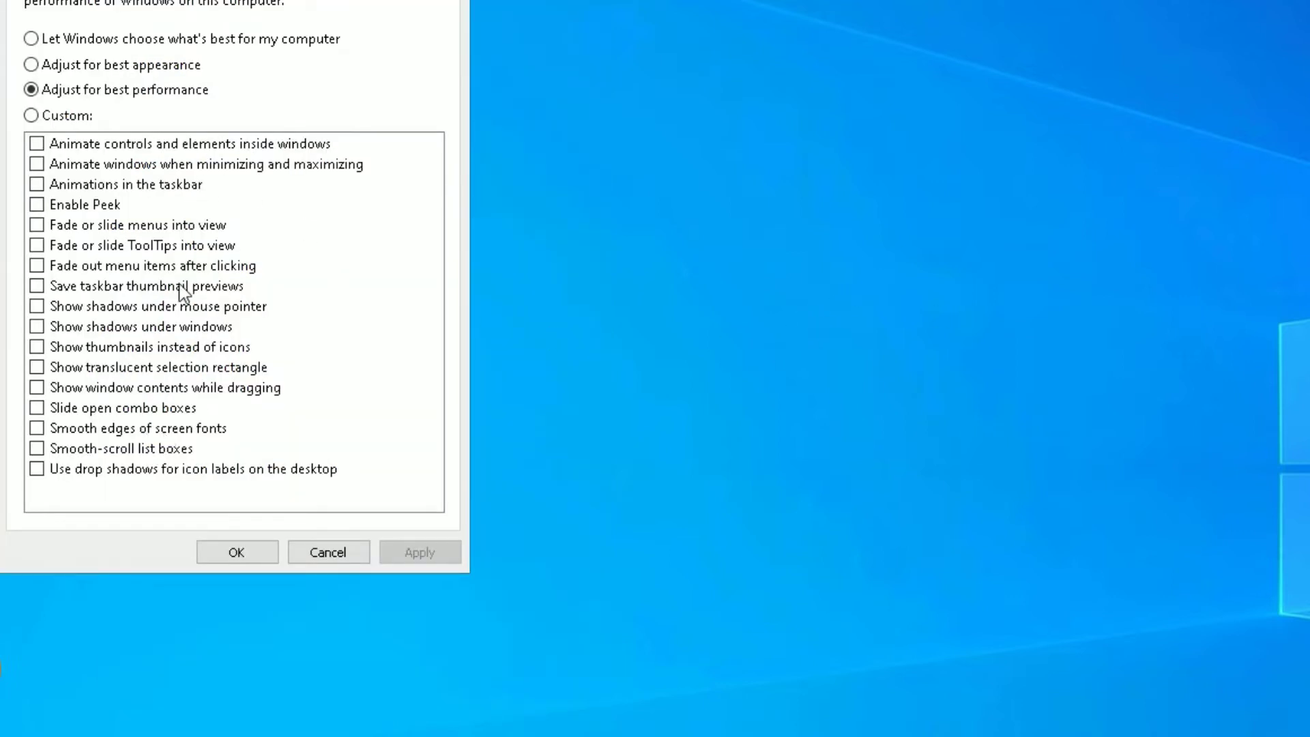
click(37, 429)
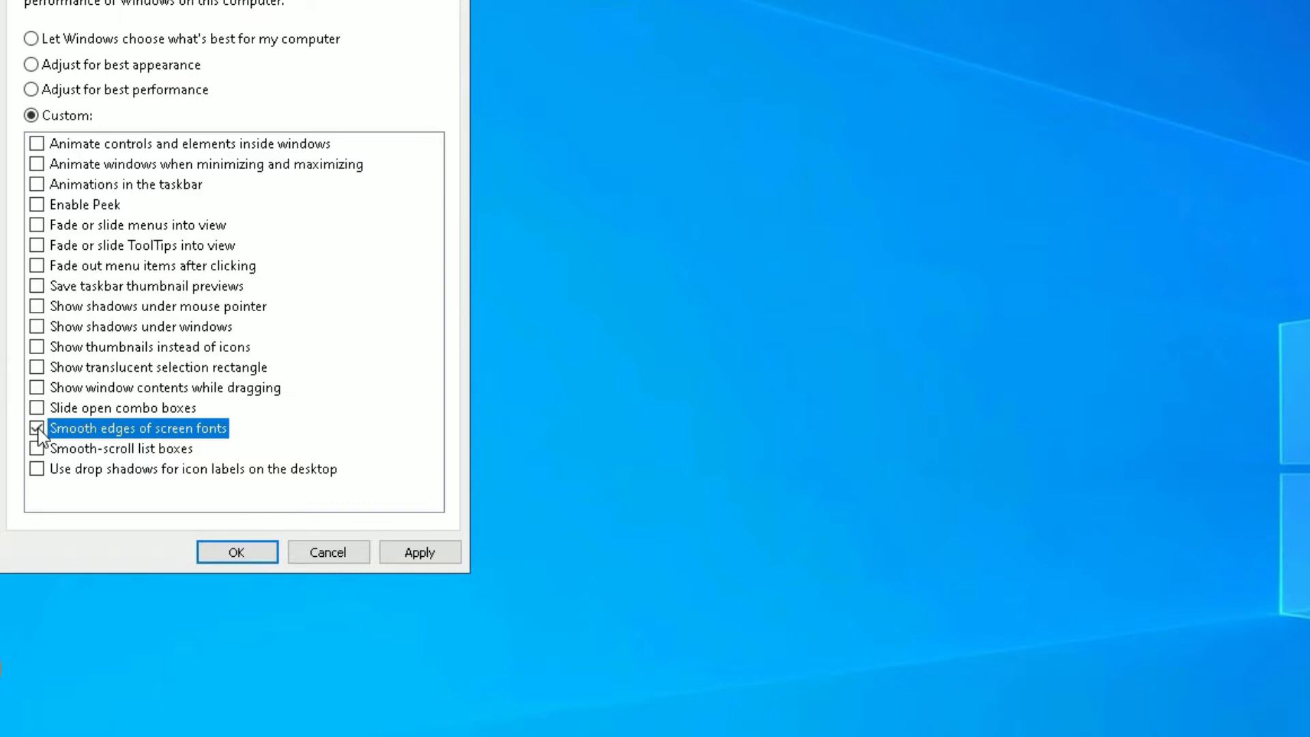
click(37, 448)
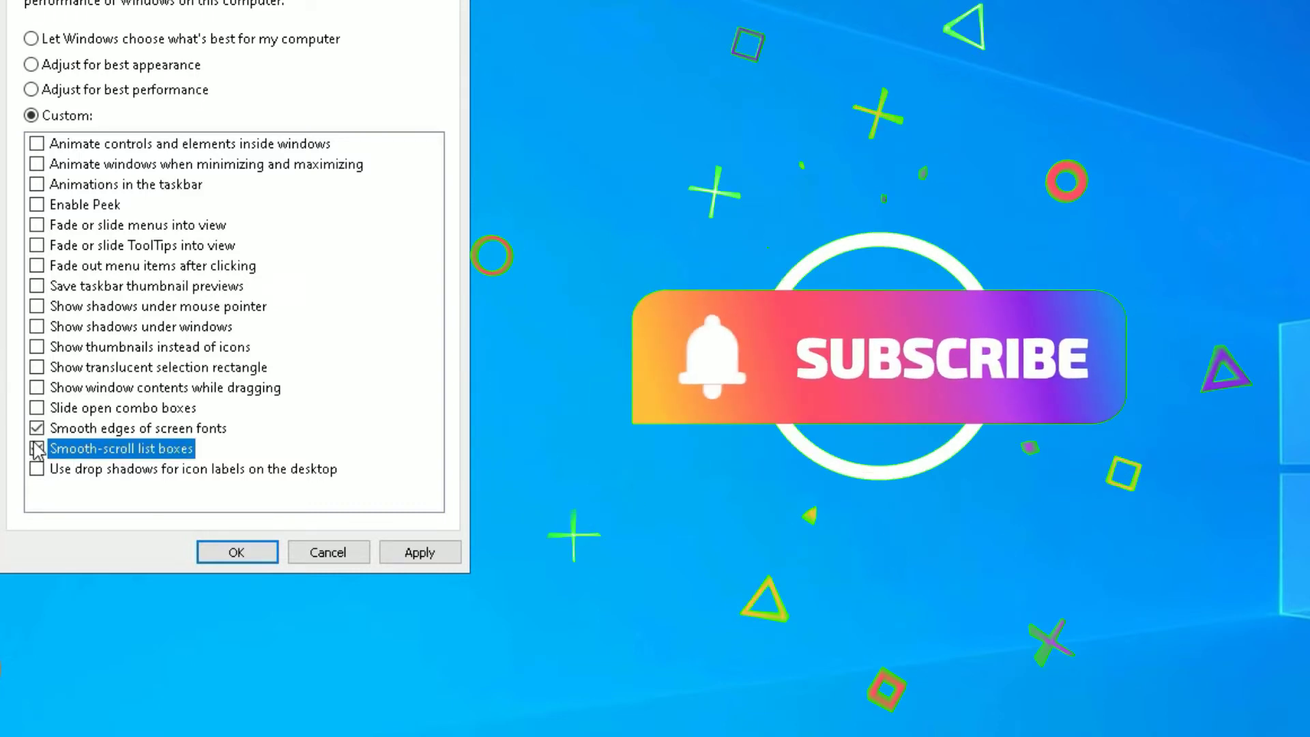
click(36, 469)
click(414, 553)
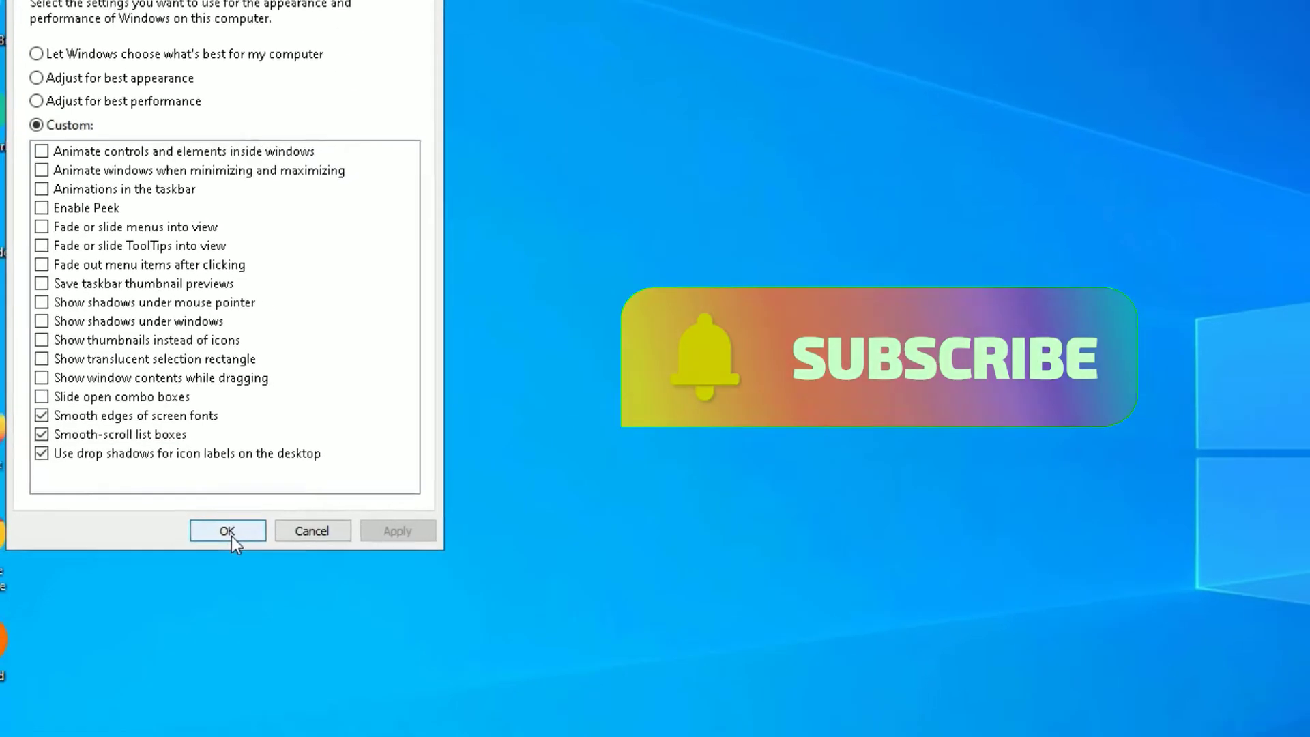
click(232, 535)
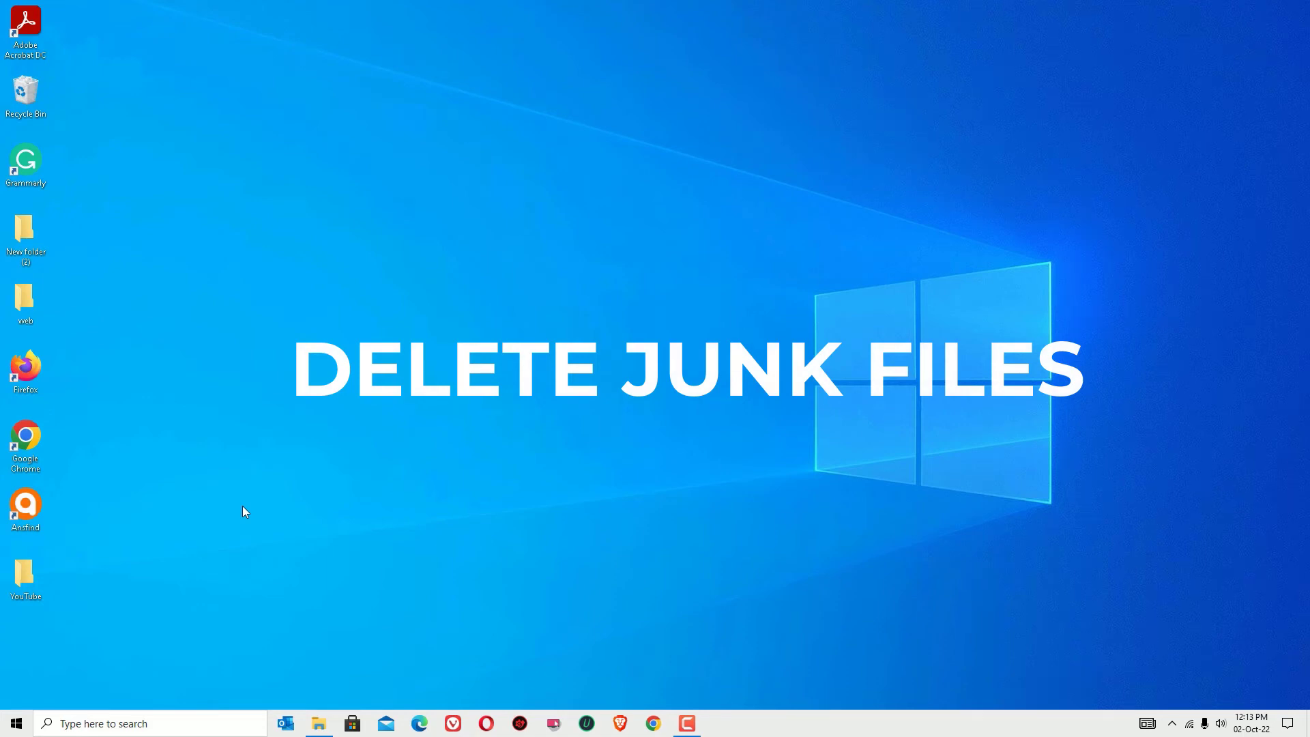
Step: Open the Run dialog and enter TEMP to open the Windows Temp folder
click(137, 726)
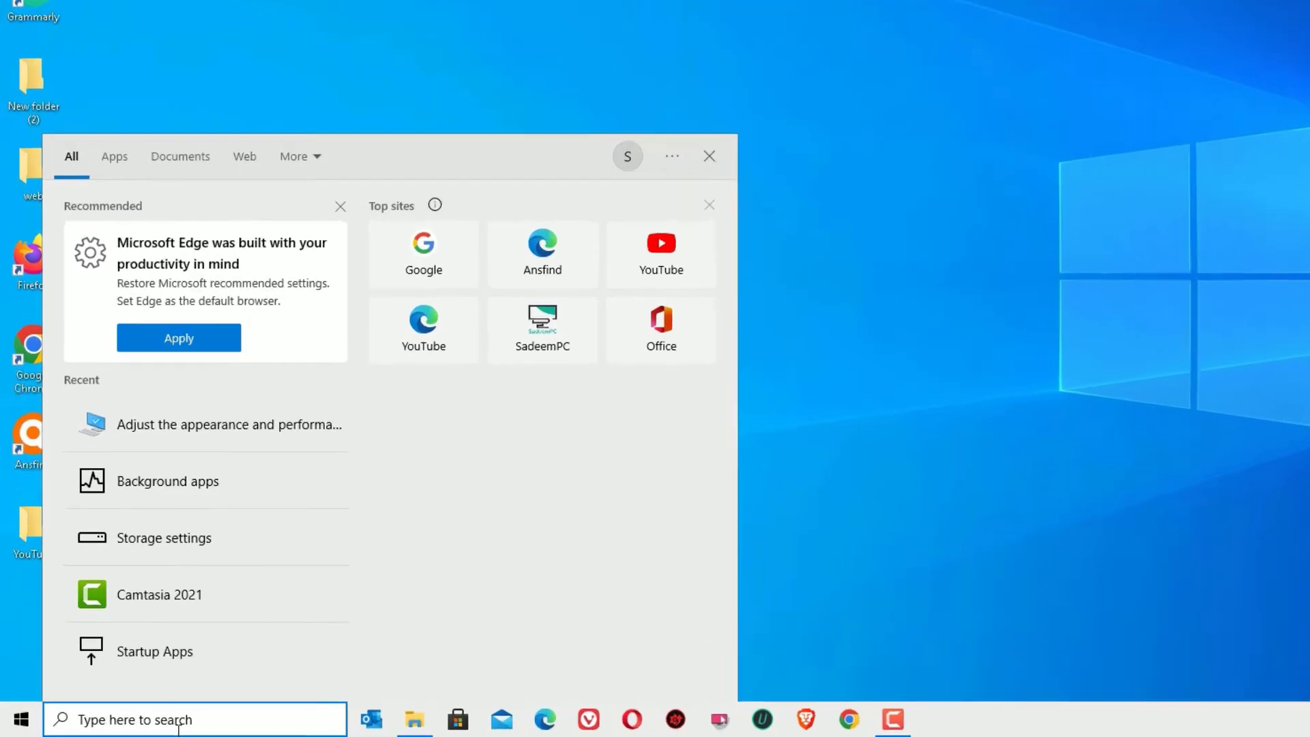
text(RUN)
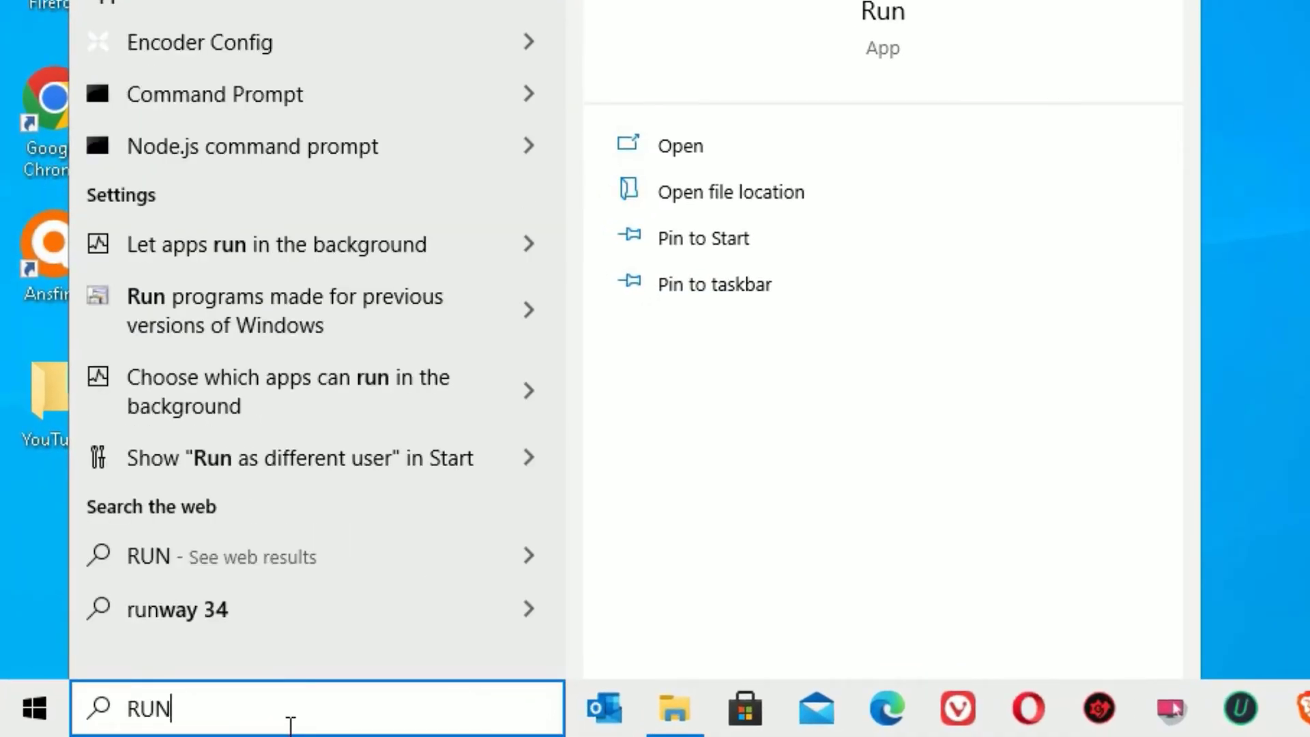
key(Return)
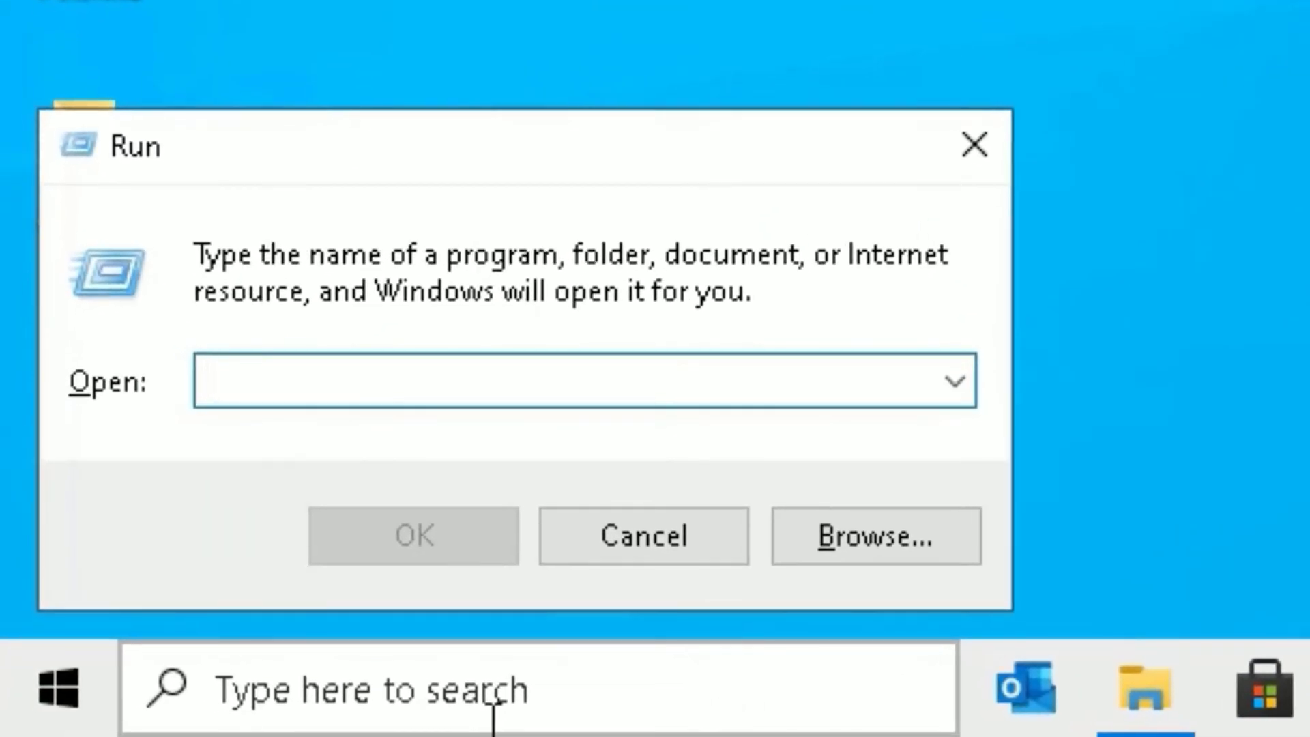
text(TE)
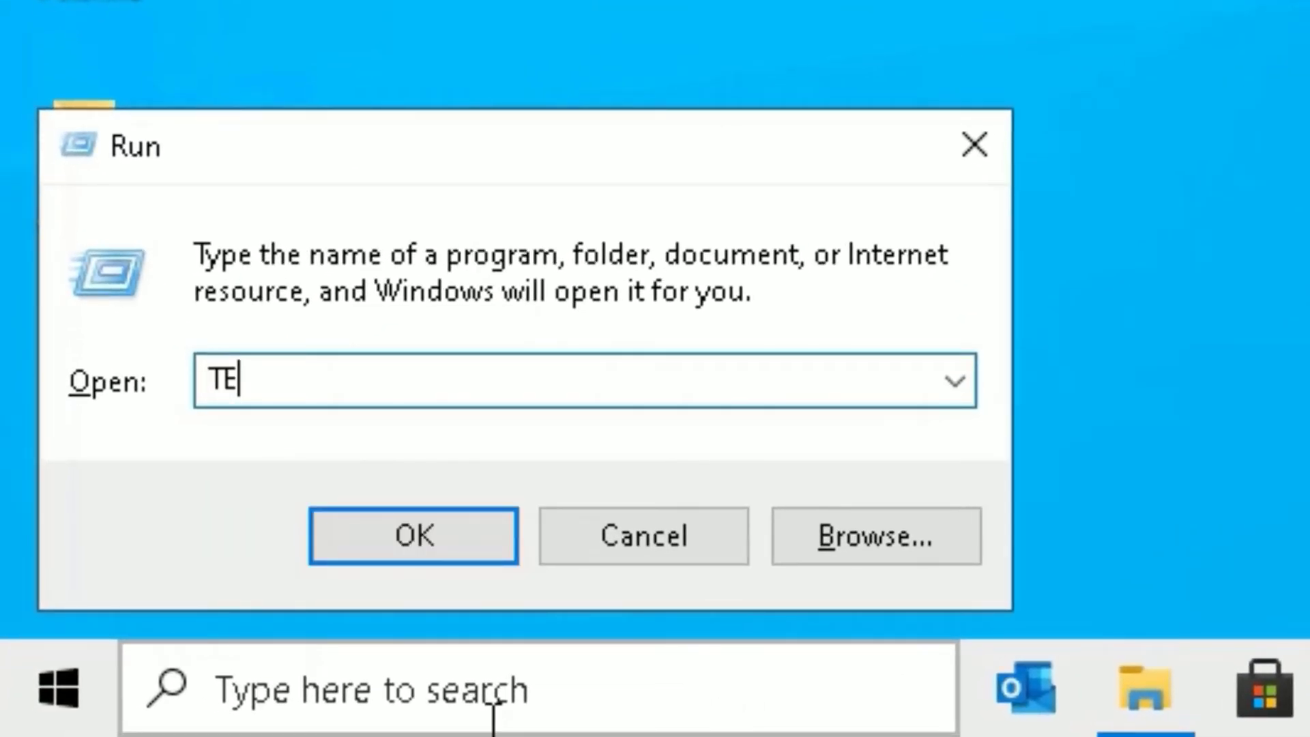
text(MP)
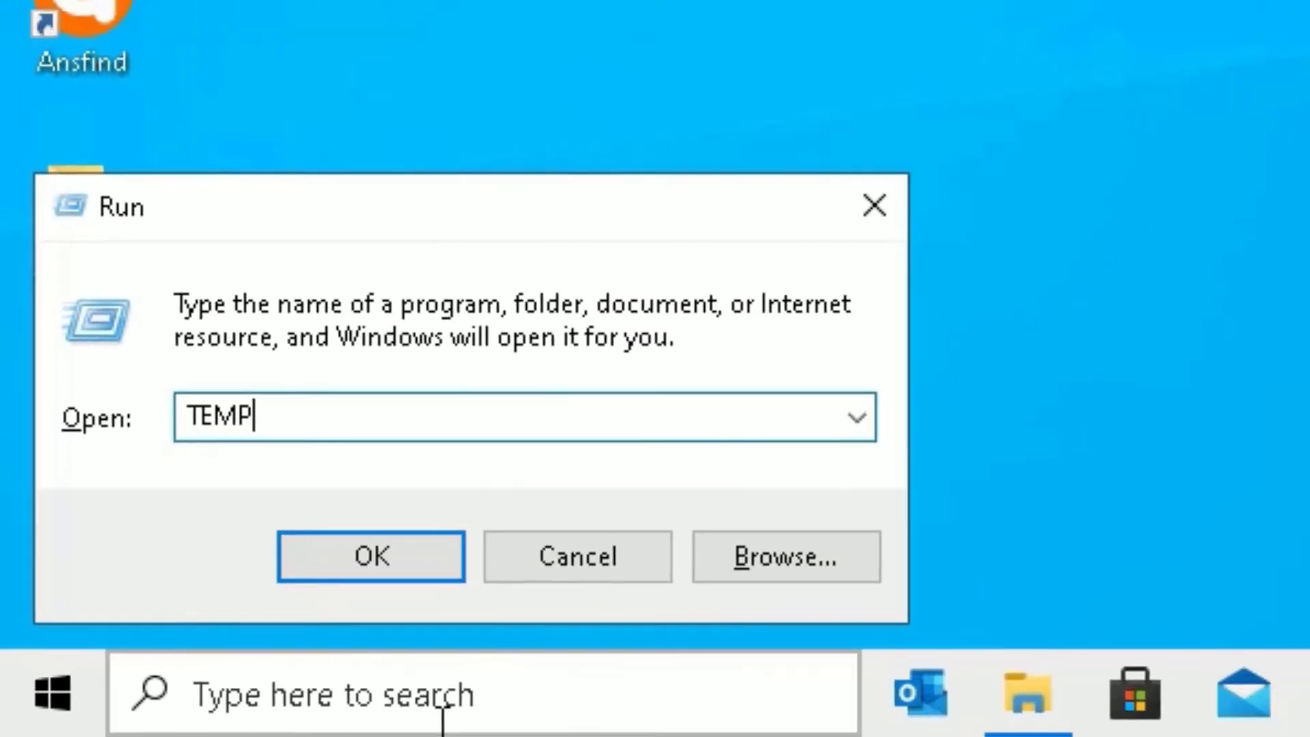
key(Return)
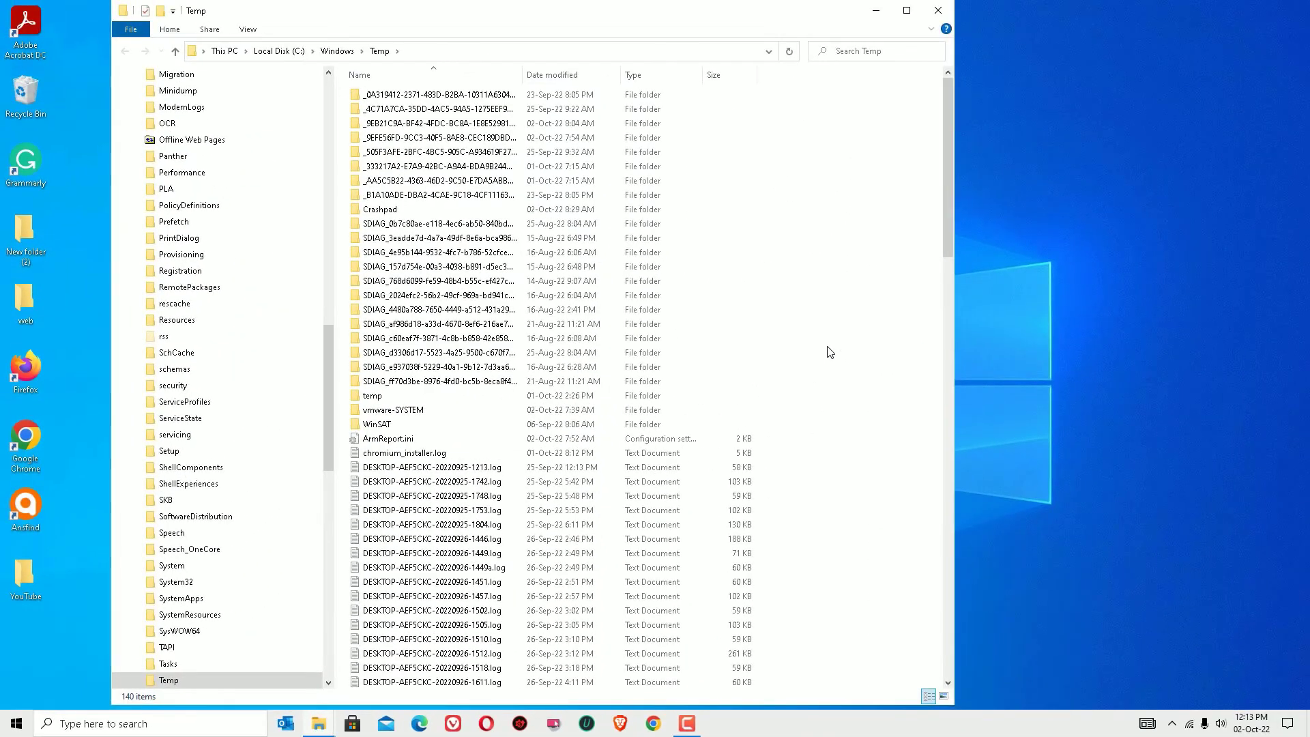
Step: Select every item in the C:\Windows\Temp folder
scroll(830, 352, down, 5)
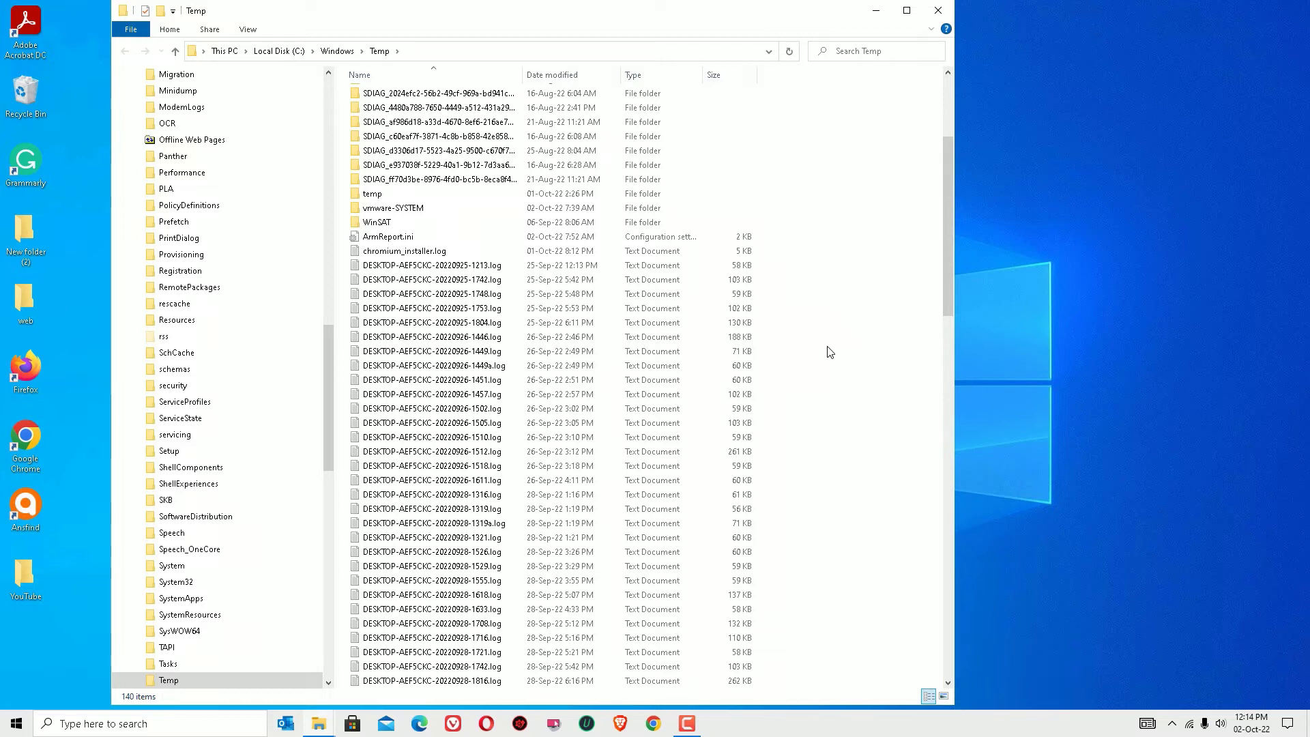
key(ctrl+a)
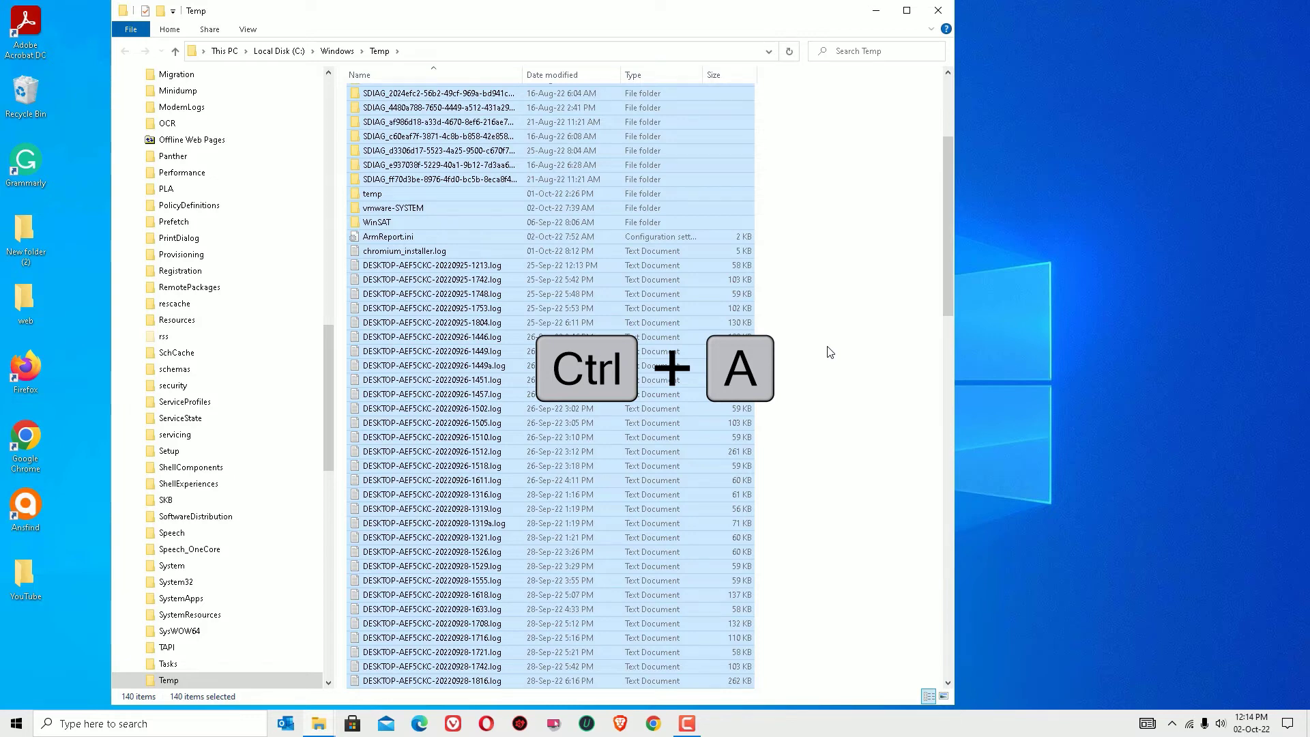
click(827, 288)
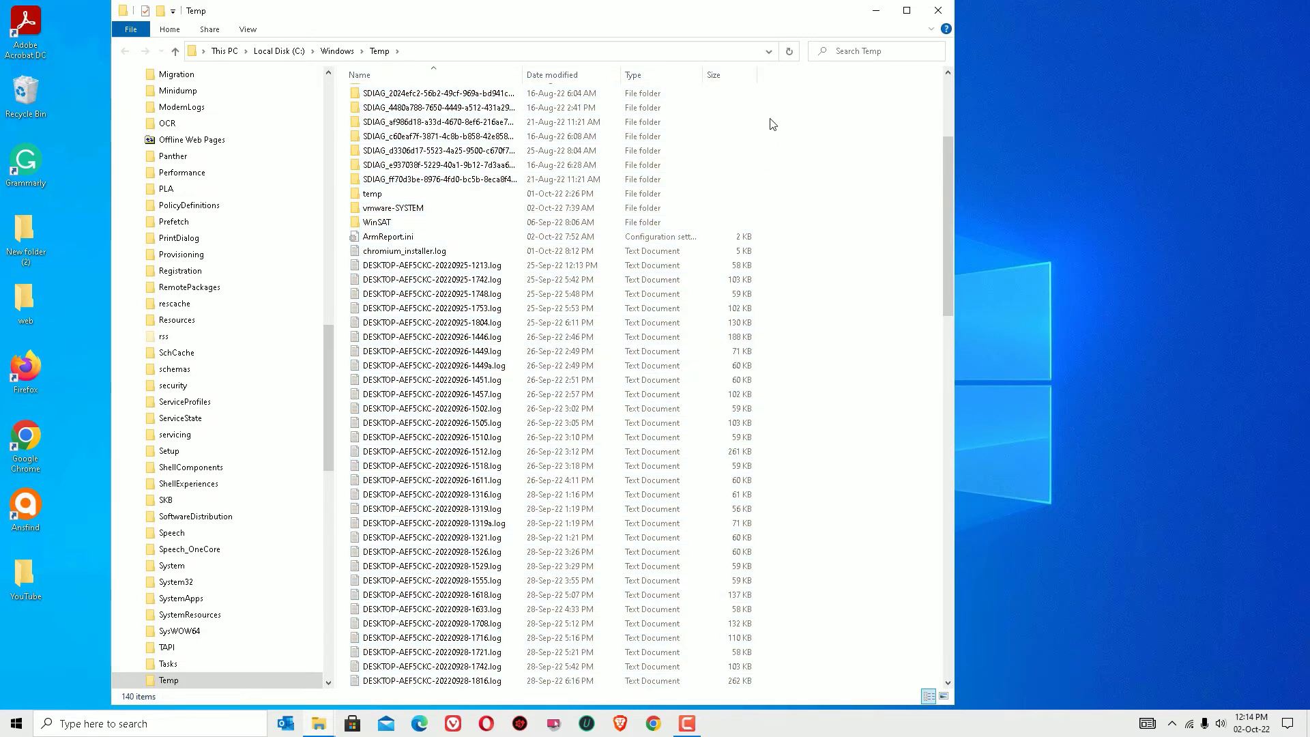
drag(771, 122, 628, 384)
key(ctrl+a)
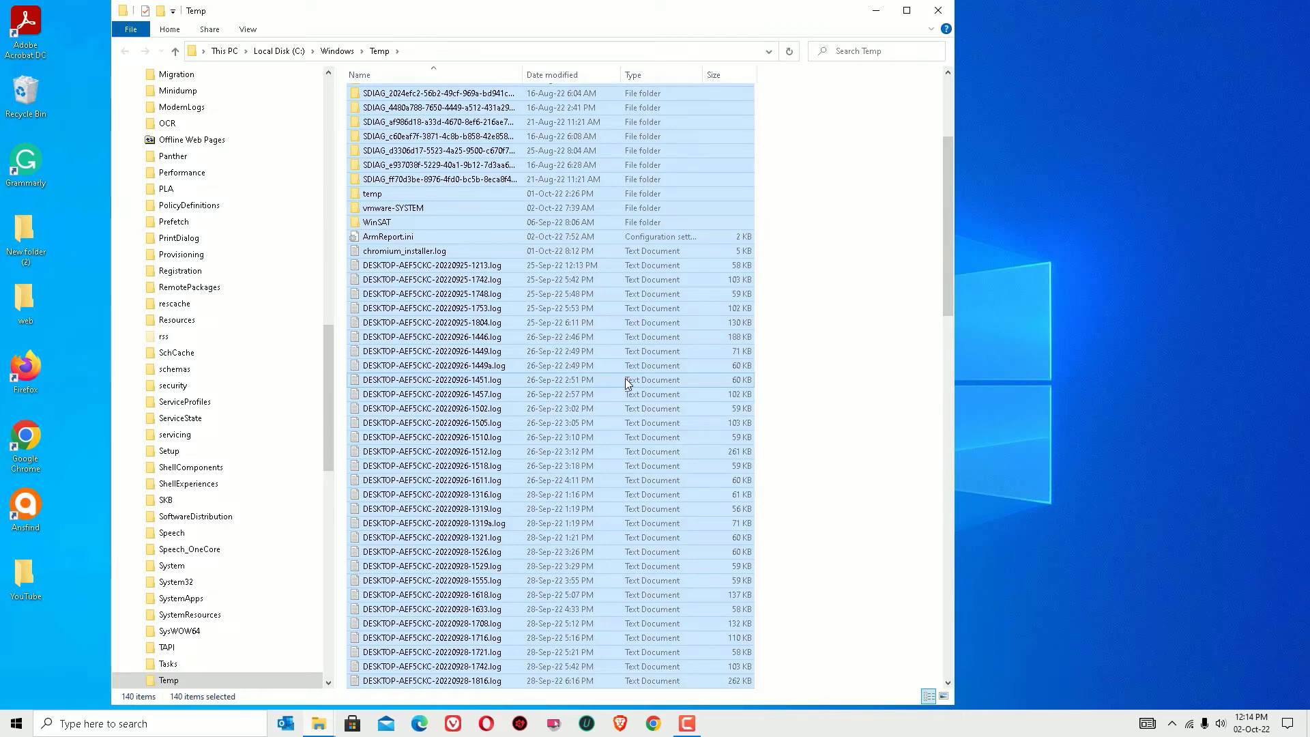
Step: Delete the selected items with admin permission, skipping all in-use files, and close Explorer
right_click(628, 383)
click(645, 539)
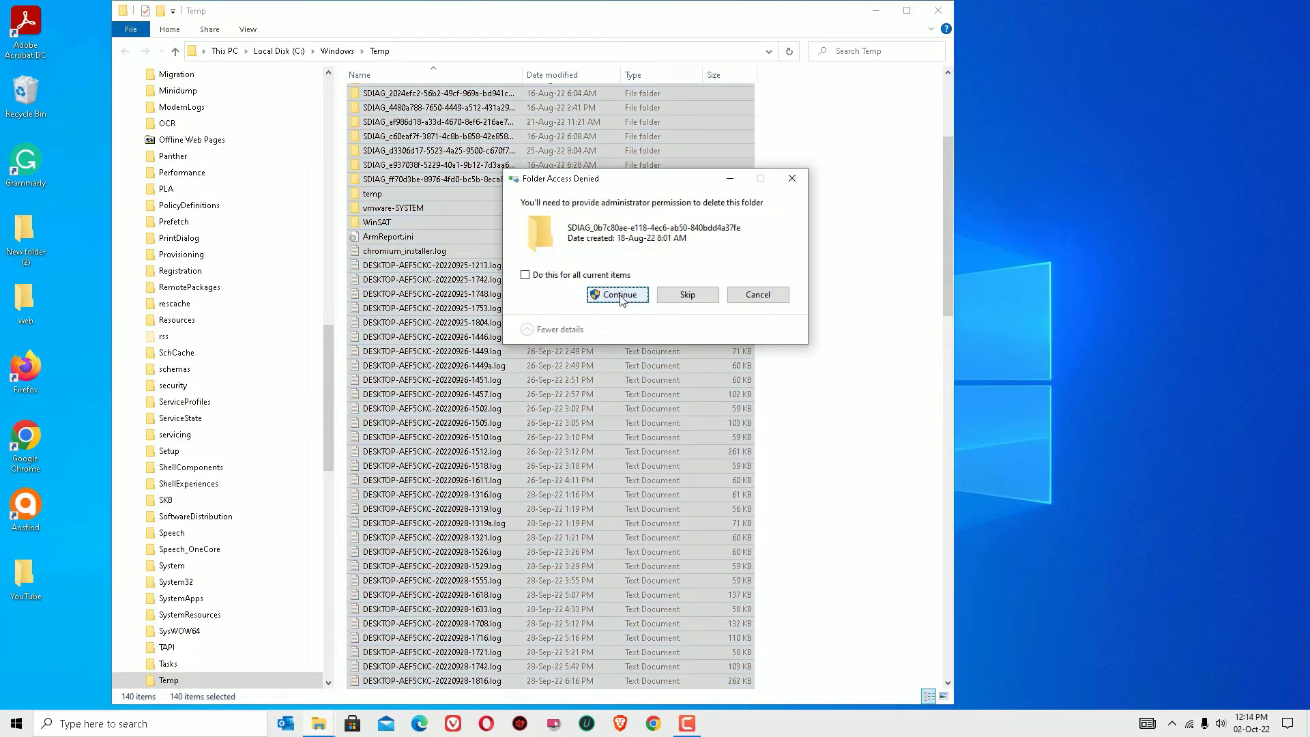
click(620, 294)
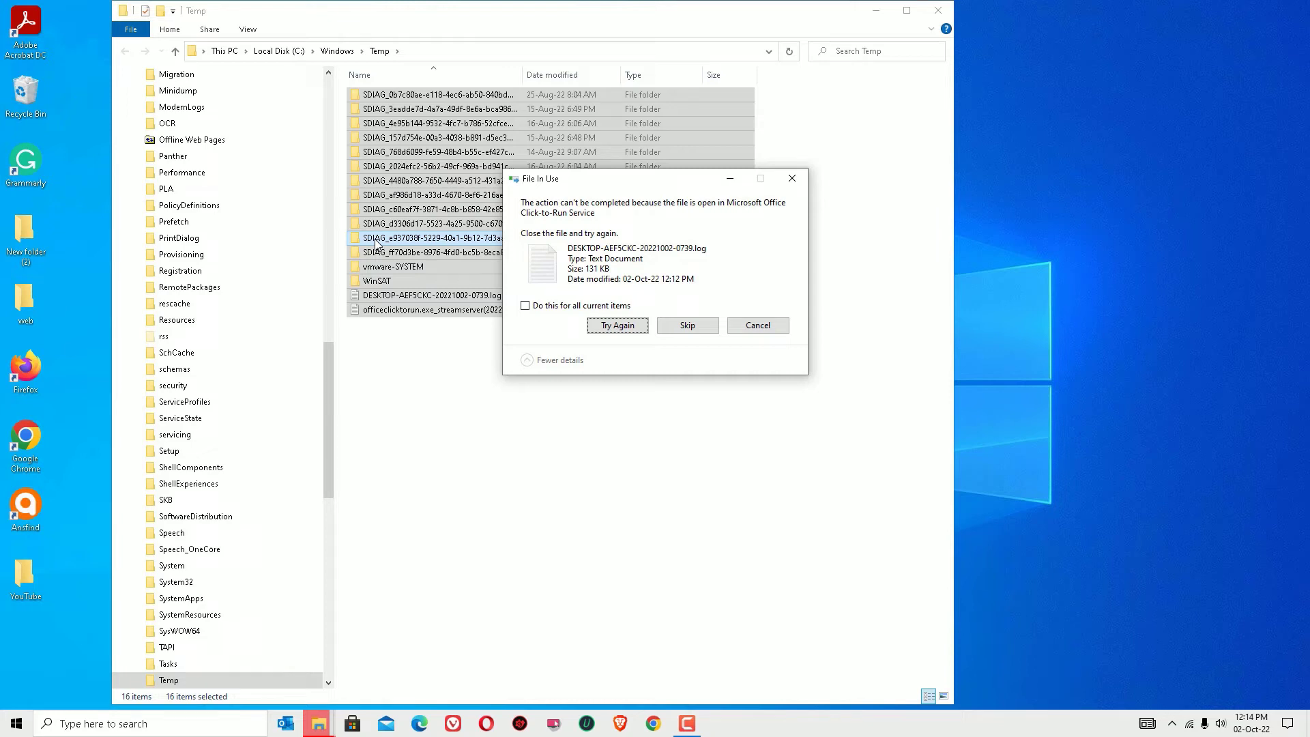
click(688, 325)
click(582, 306)
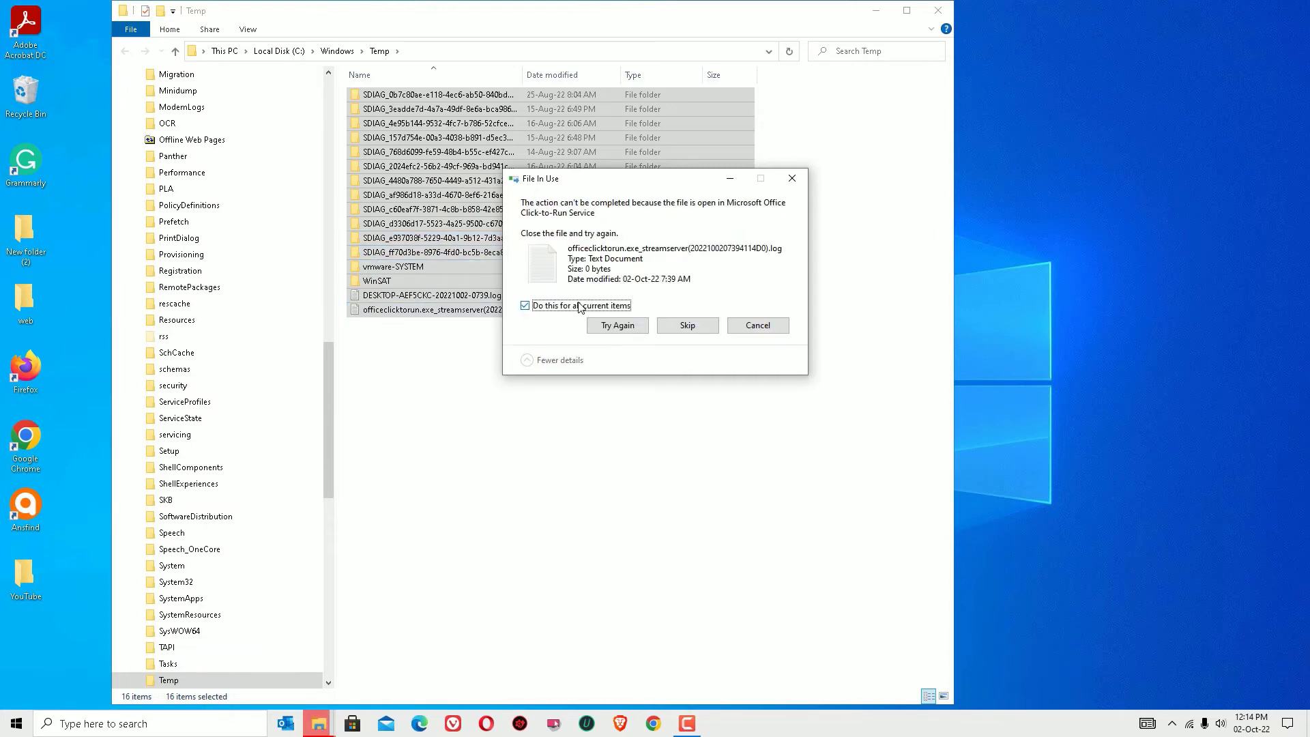
click(685, 327)
click(937, 13)
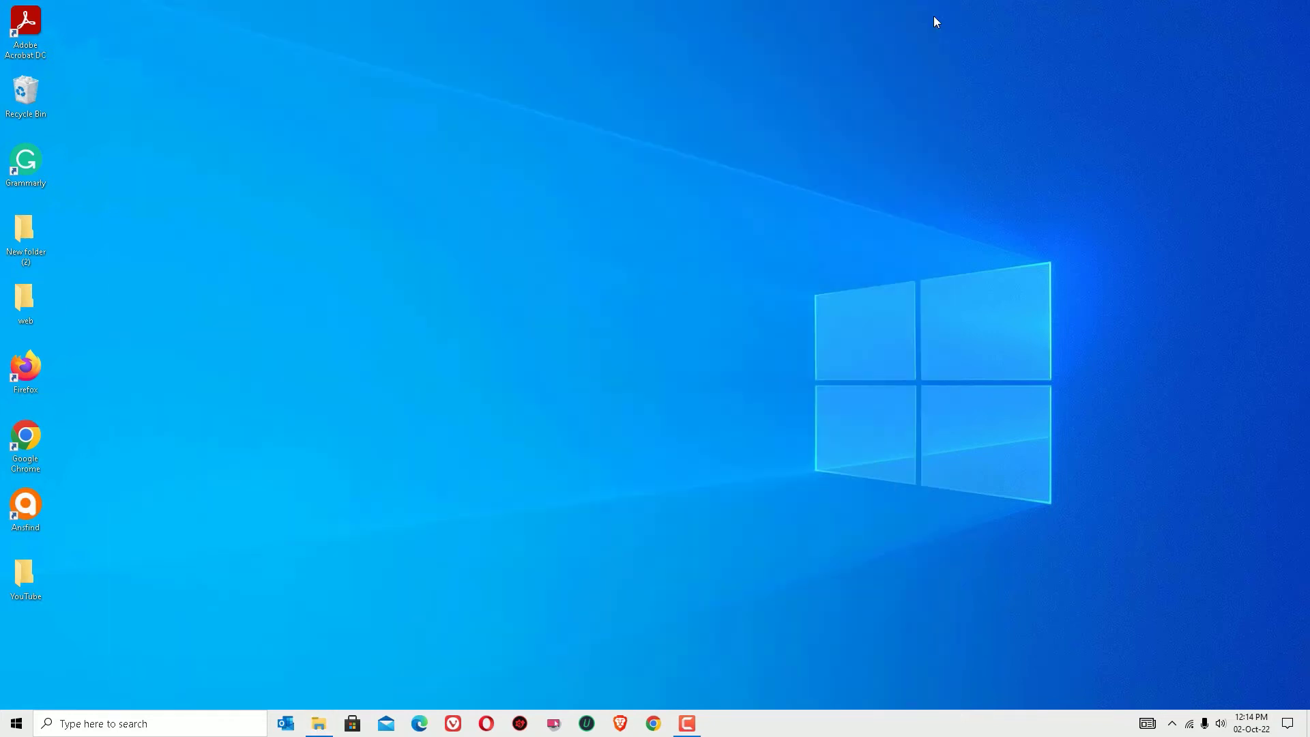
Step: Open the user's %TEMP% folder through the Run dialog
click(113, 729)
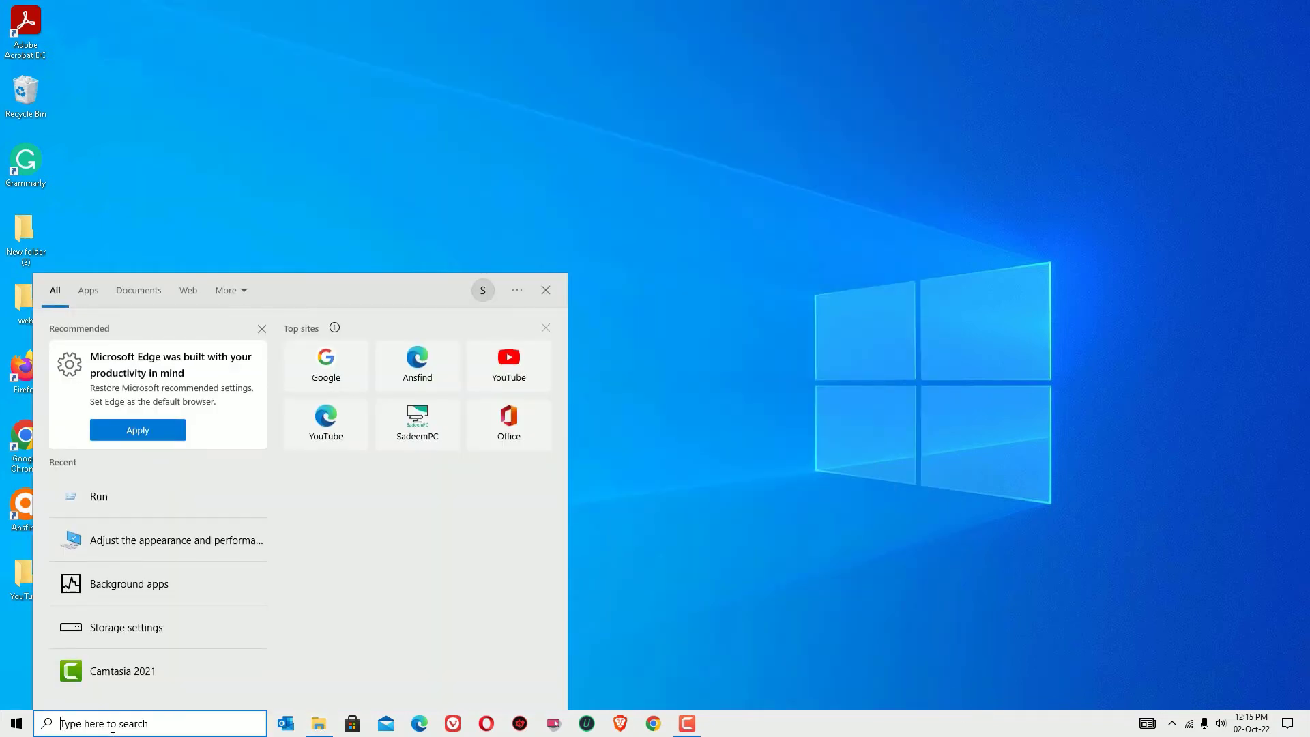
text(RUN)
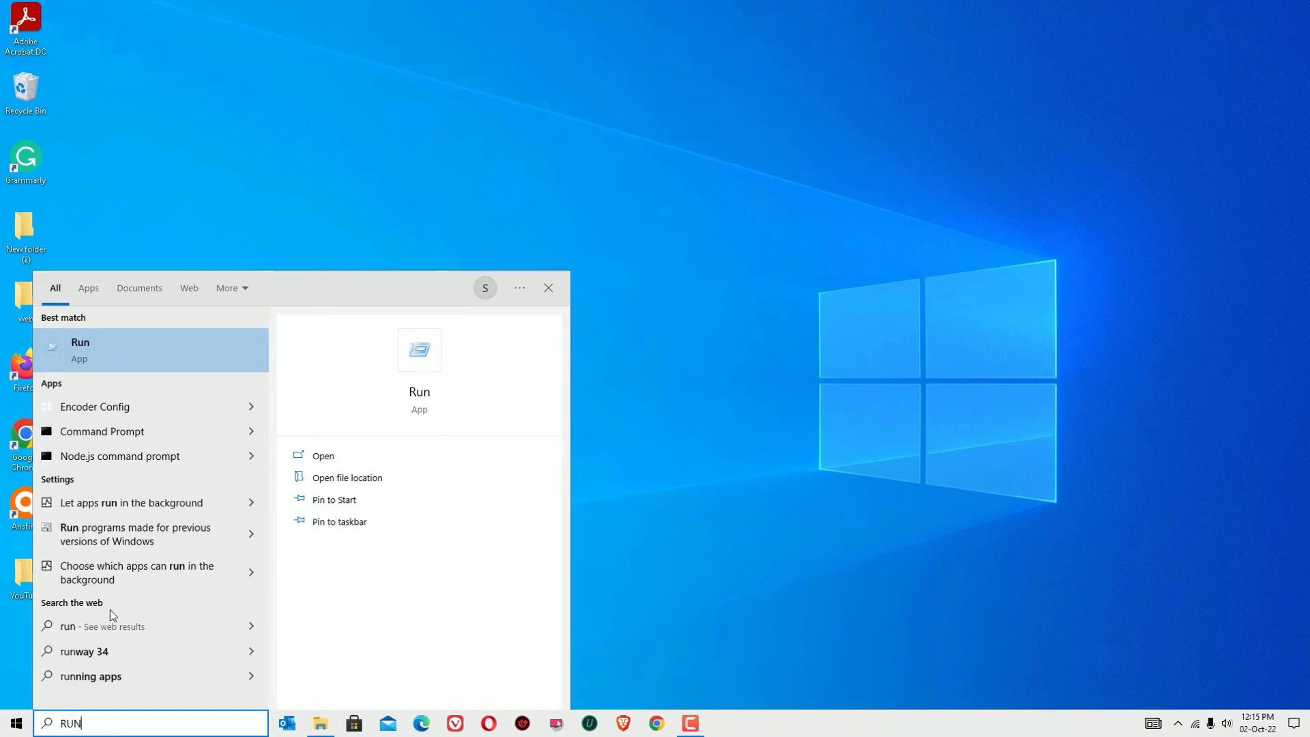
key(Return)
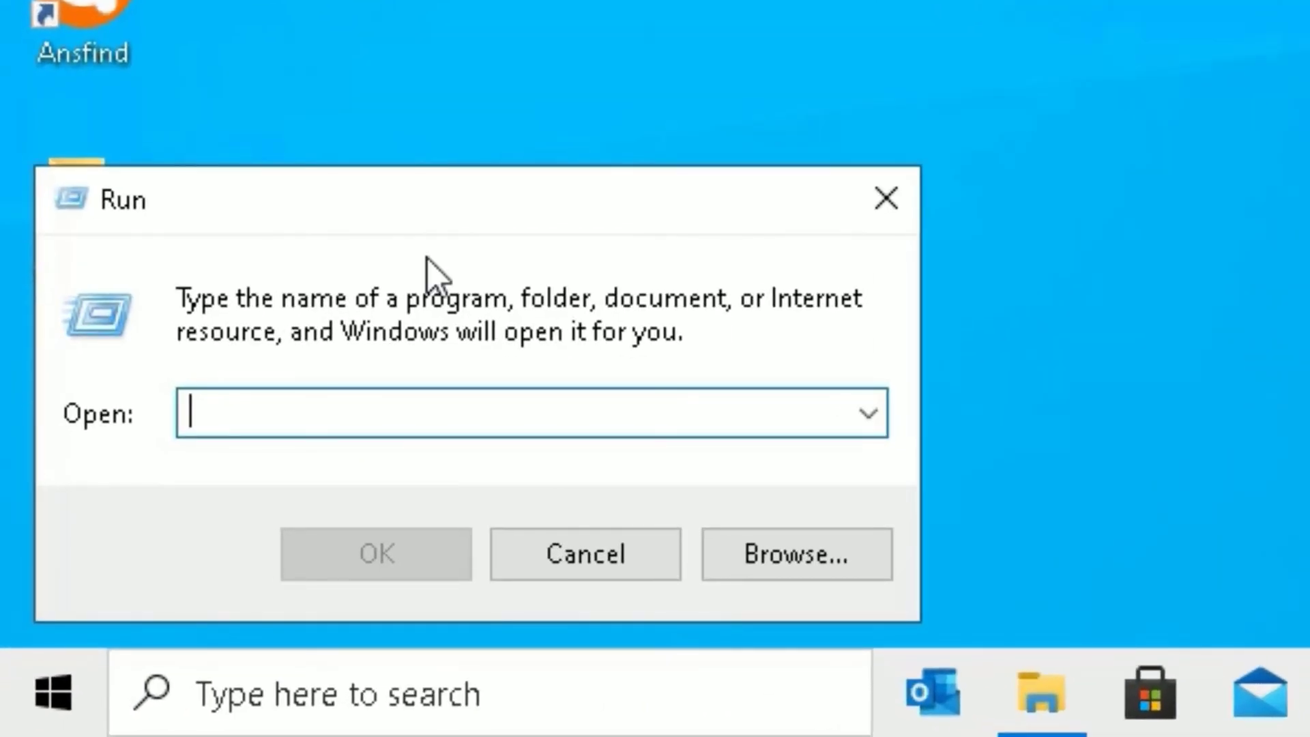
text(%TEMP%)
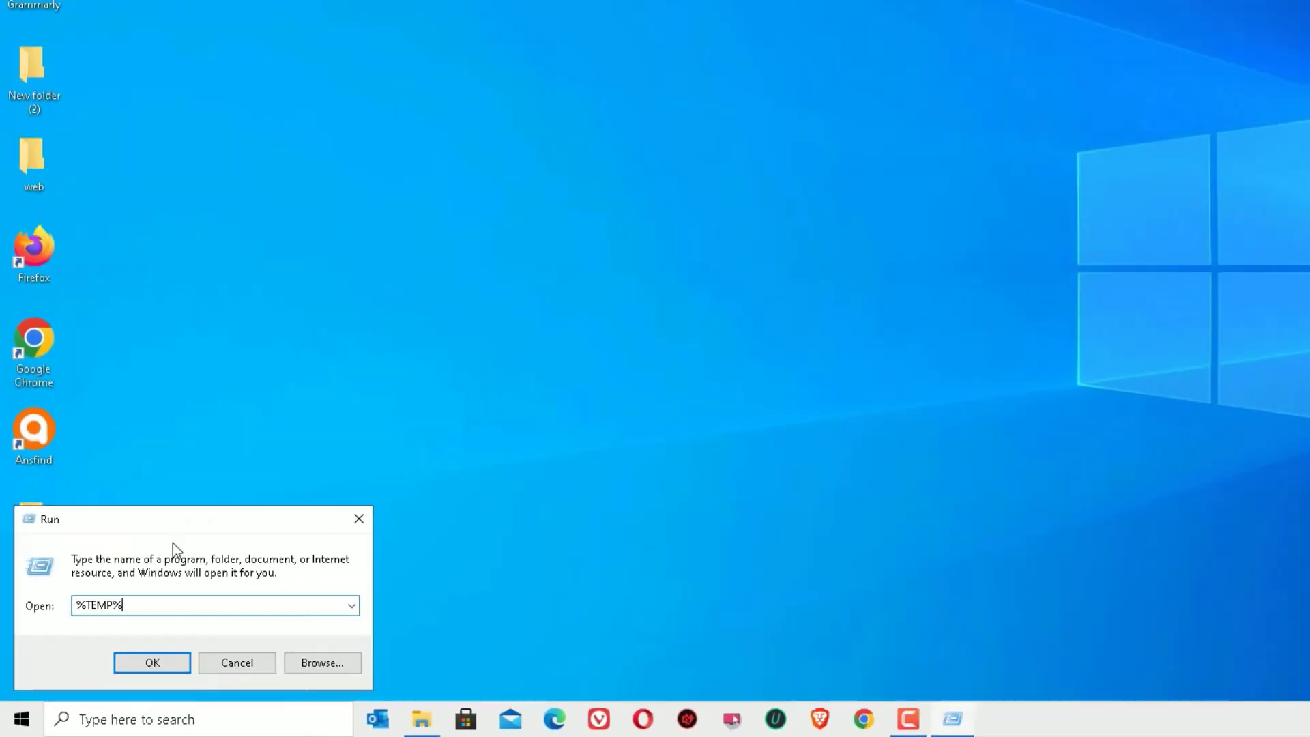
key(Return)
click(685, 453)
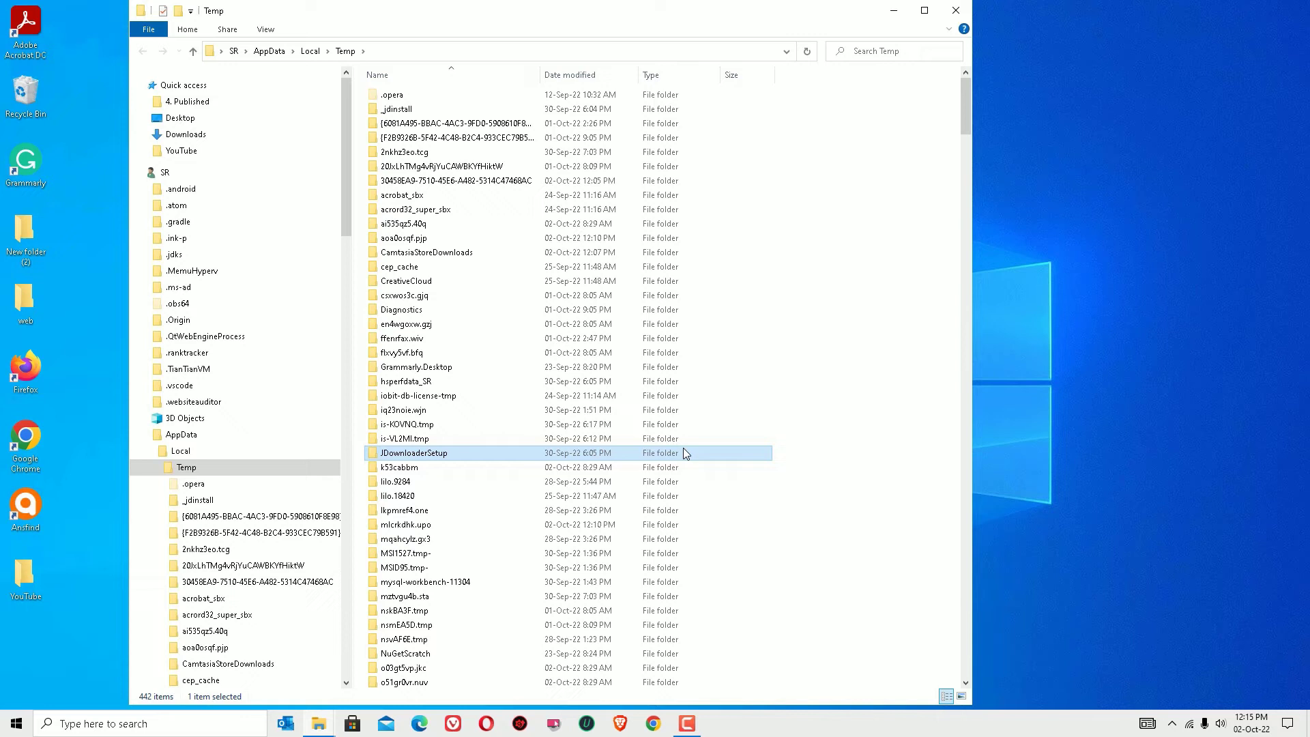
Step: Delete all 442 Temp items, cancel on the in-use folder, and close the window
key(ctrl+a)
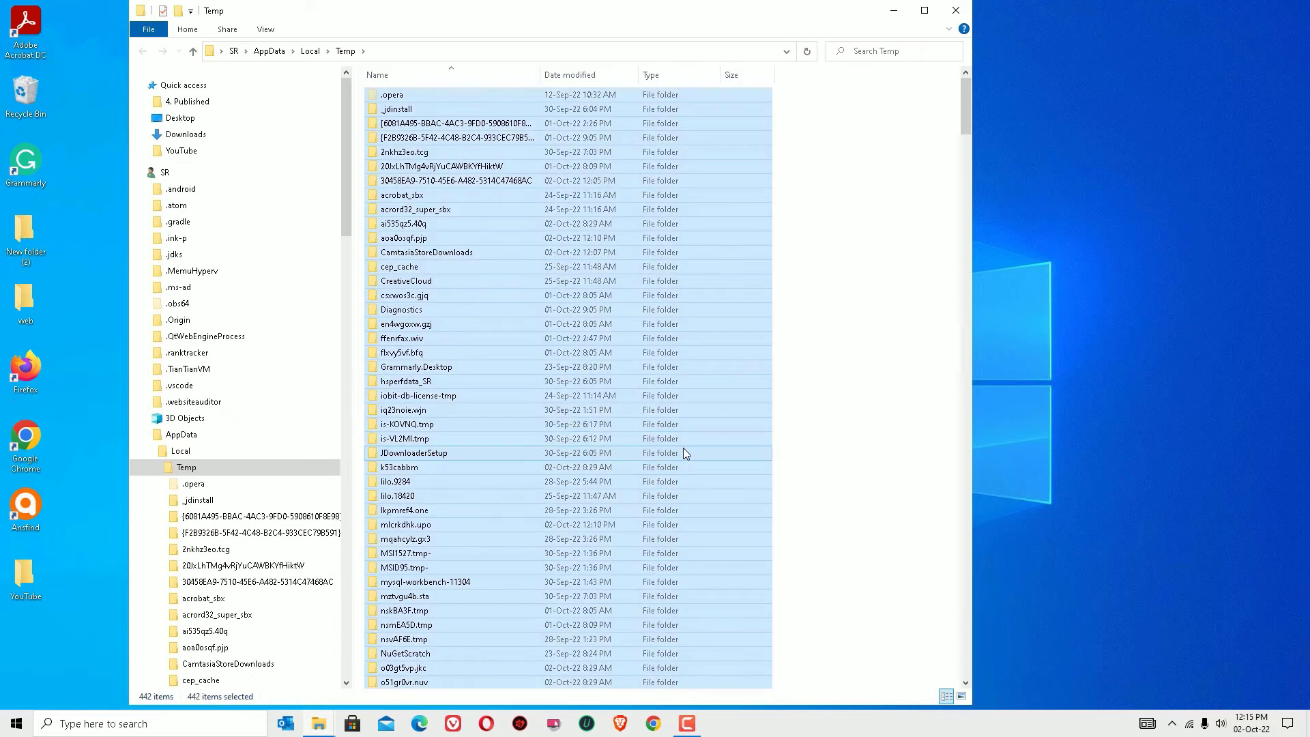
right_click(644, 370)
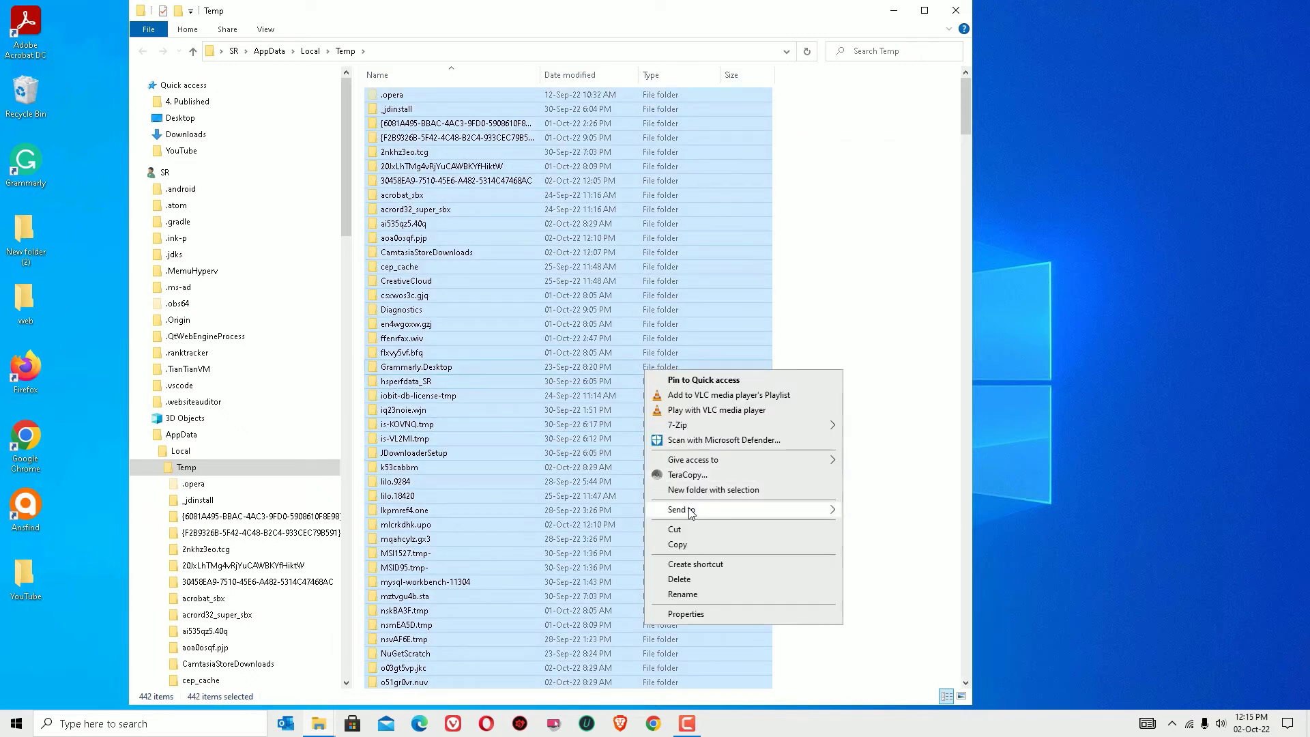
click(700, 580)
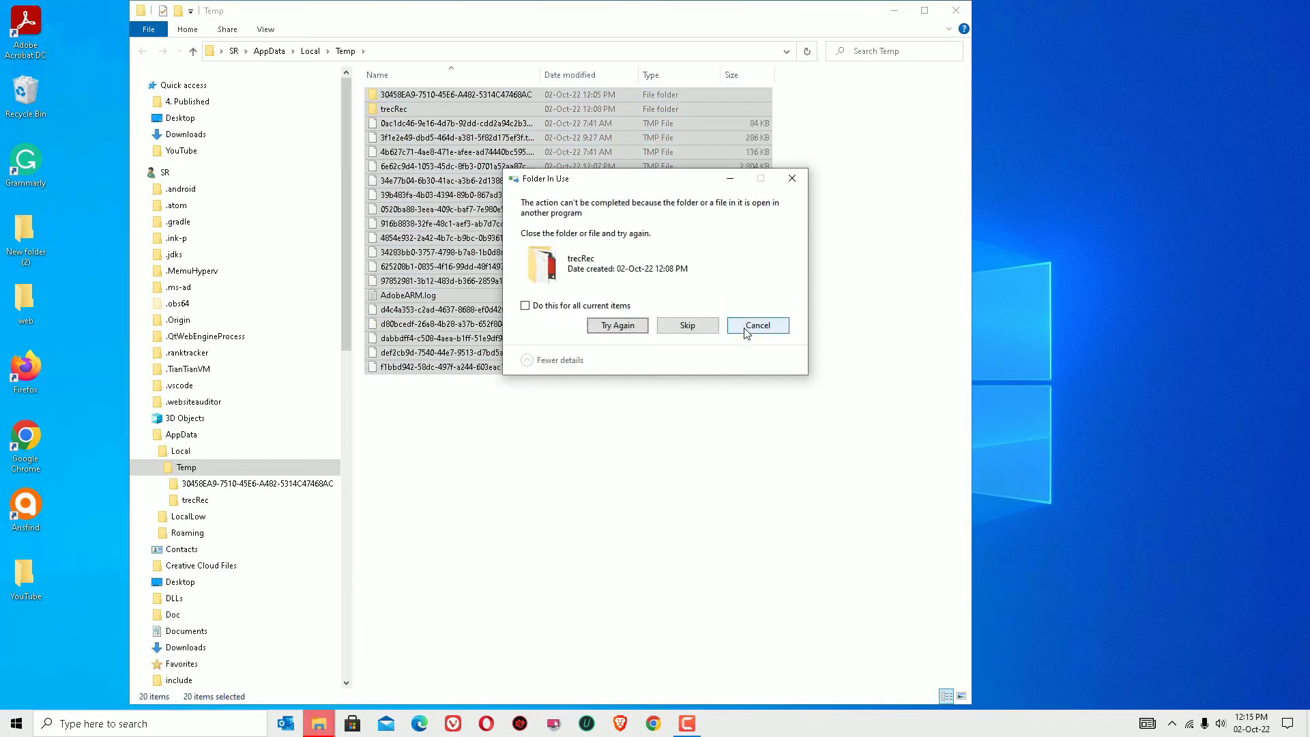
click(746, 328)
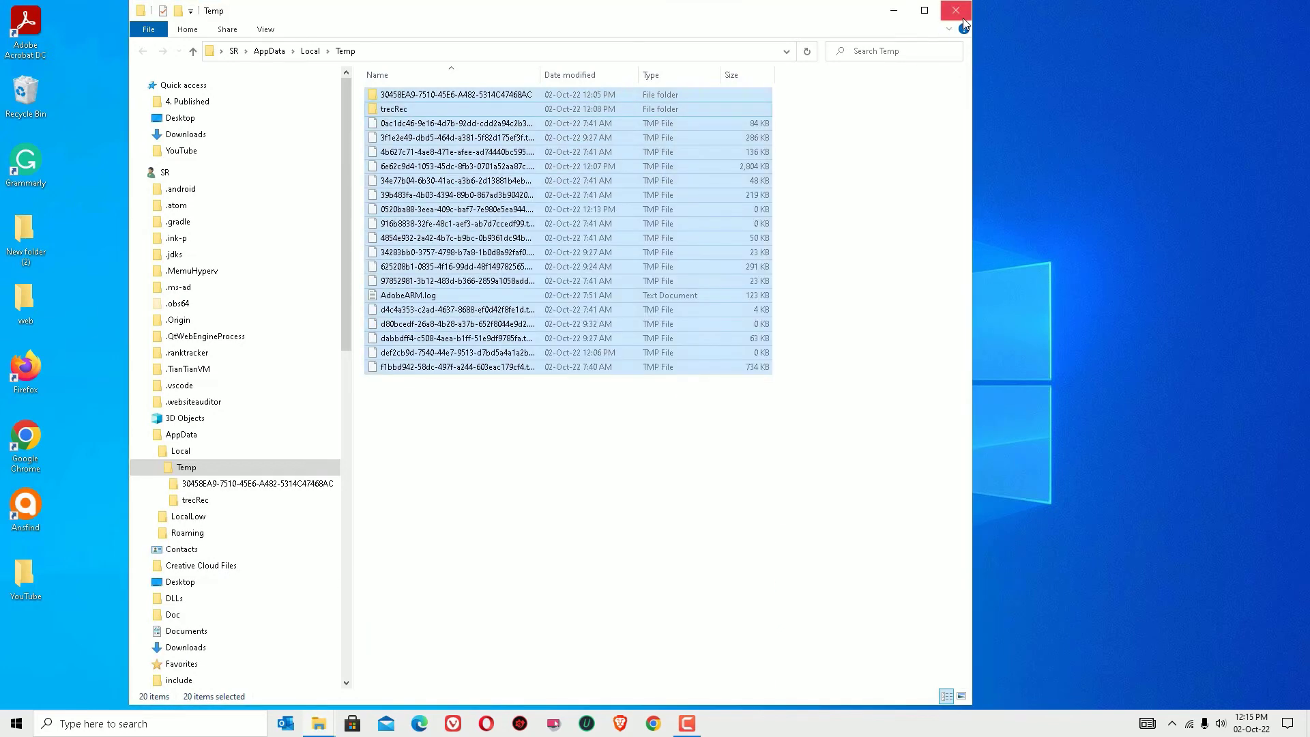
click(955, 10)
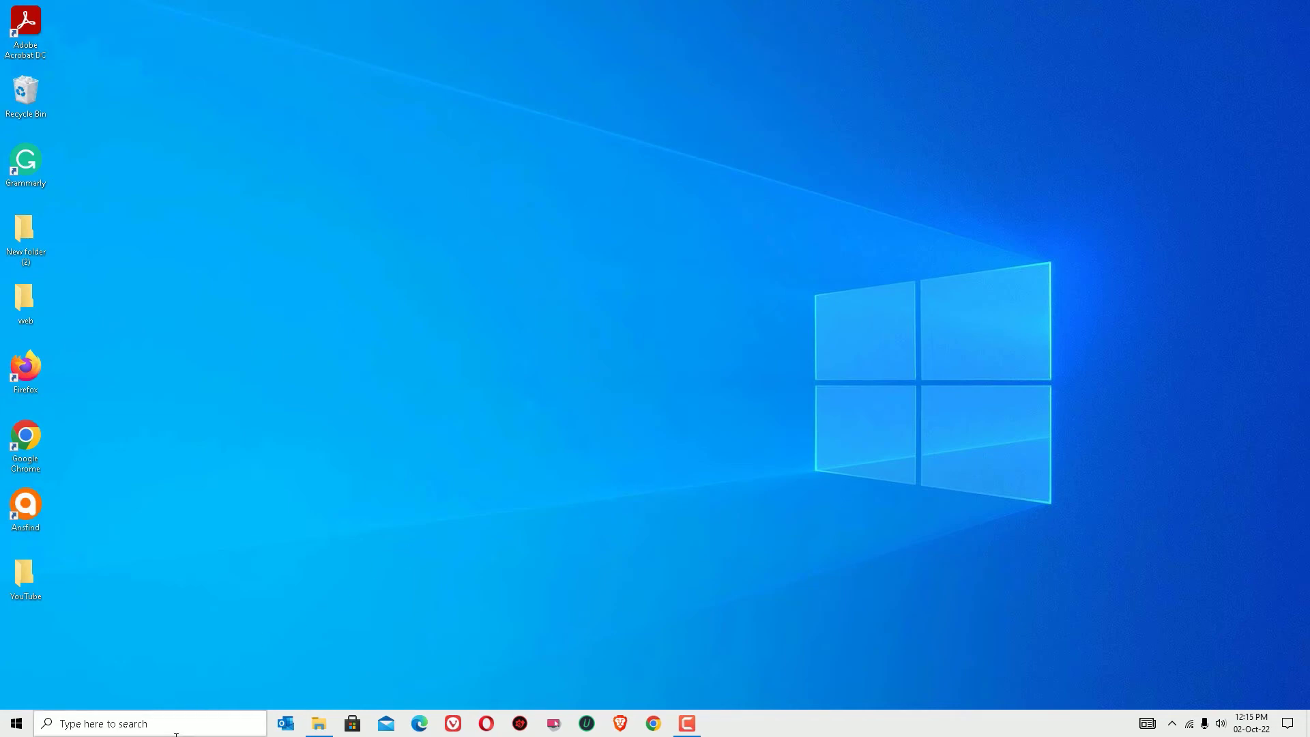
Step: Open the C:\Windows\Prefetch folder through Run, granting access
click(204, 723)
text(R)
key(Return)
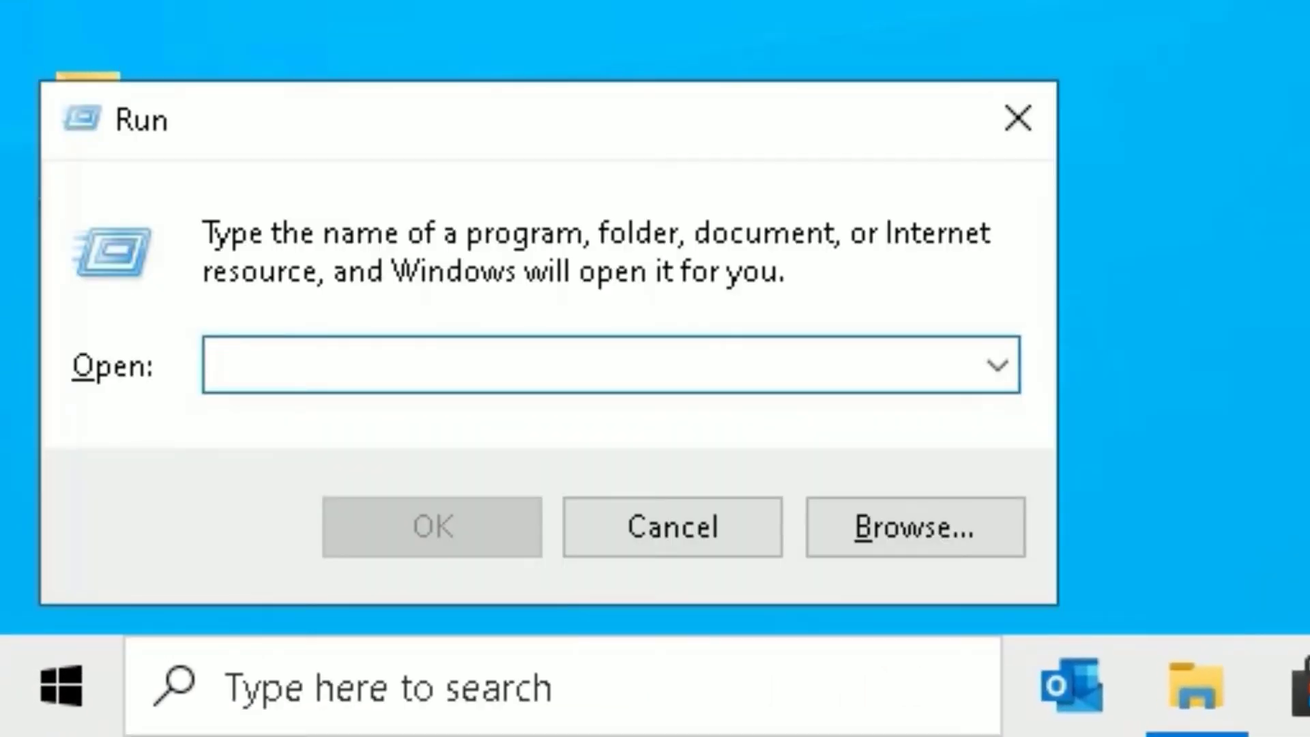
text(PREFETCH)
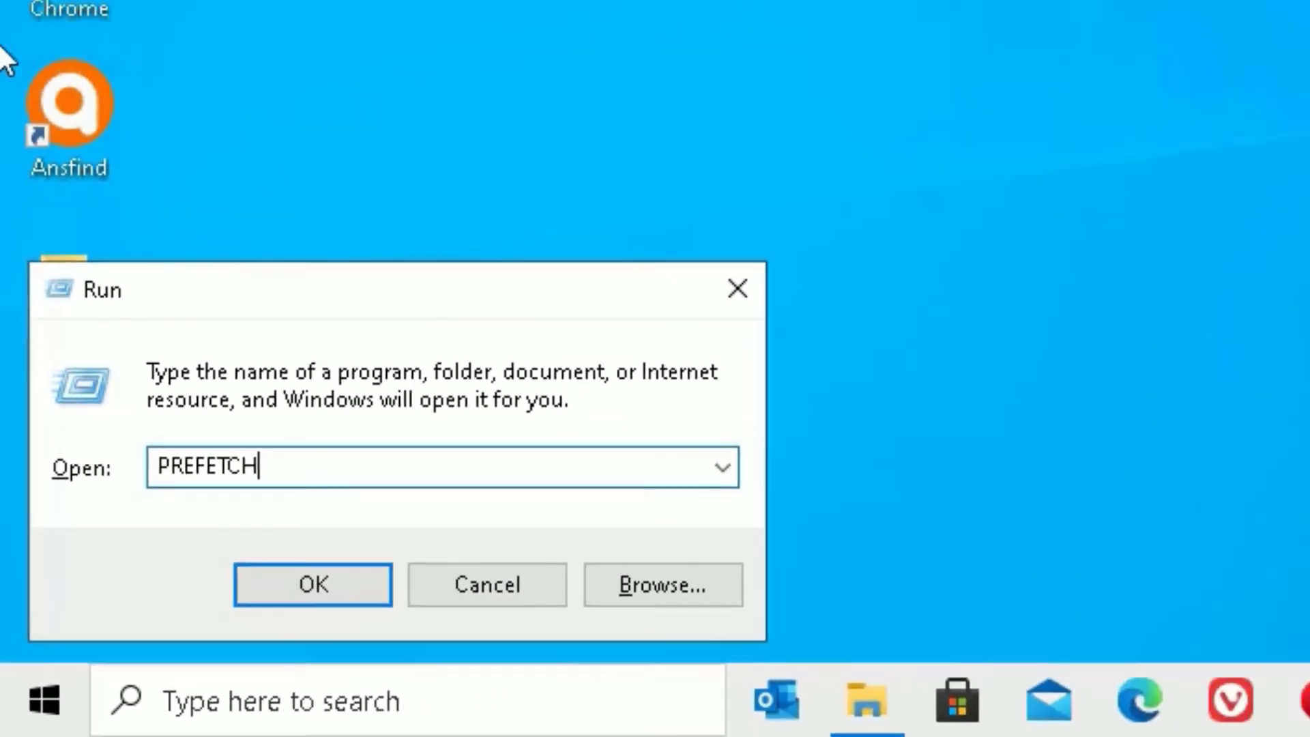
key(Return)
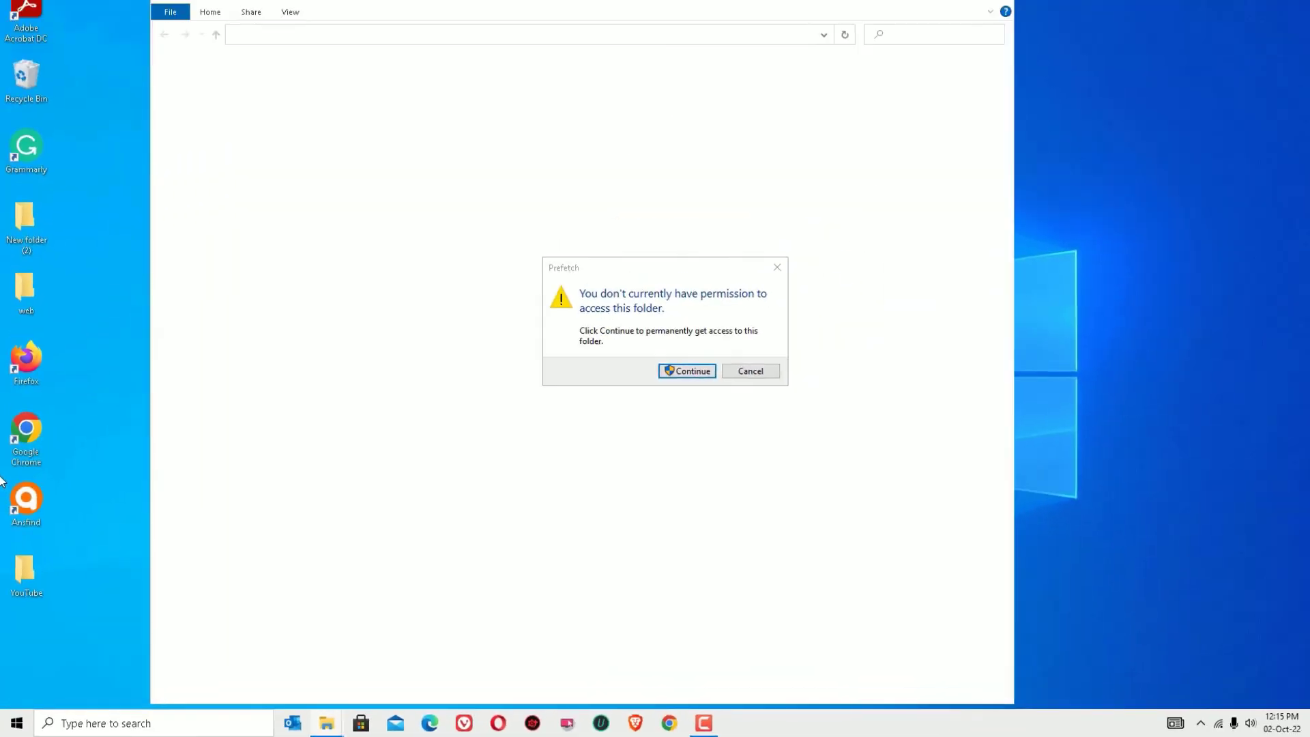
click(659, 378)
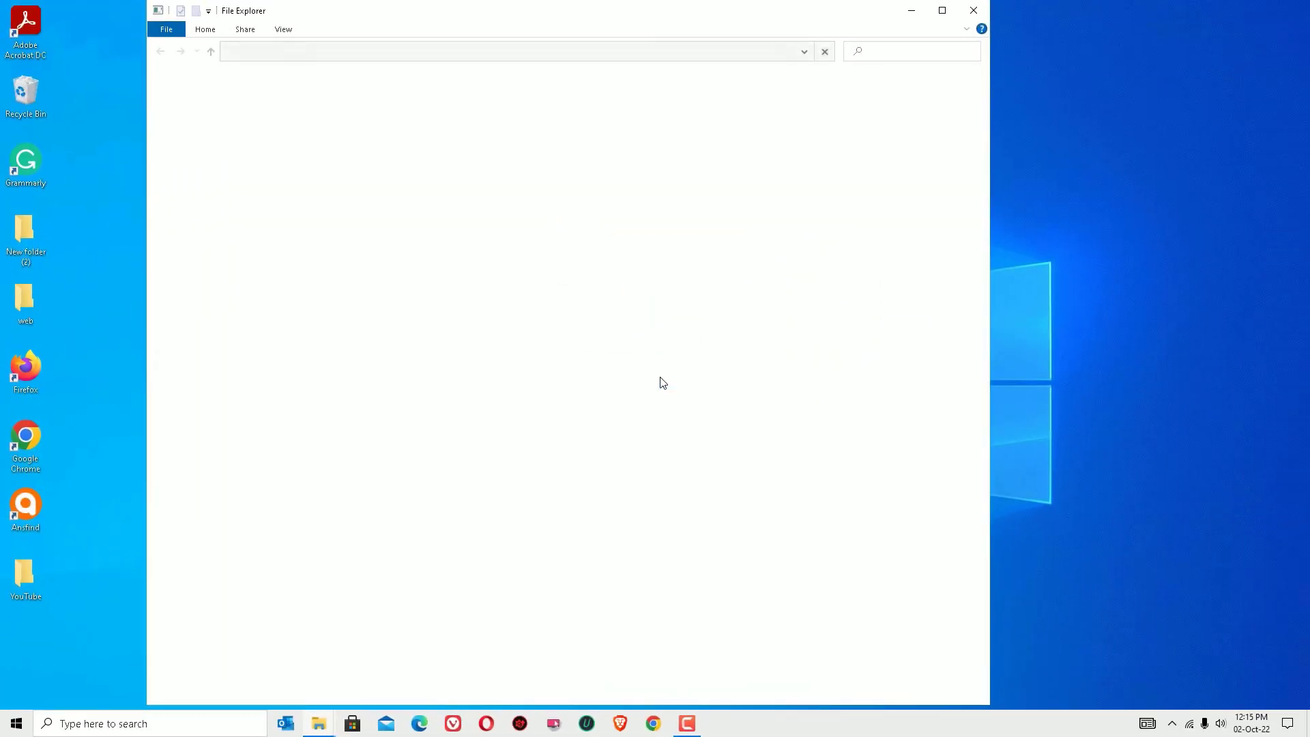
Step: Delete all Prefetch files, skip the in-use one, and show the desktop
key(ctrl+a)
right_click(669, 357)
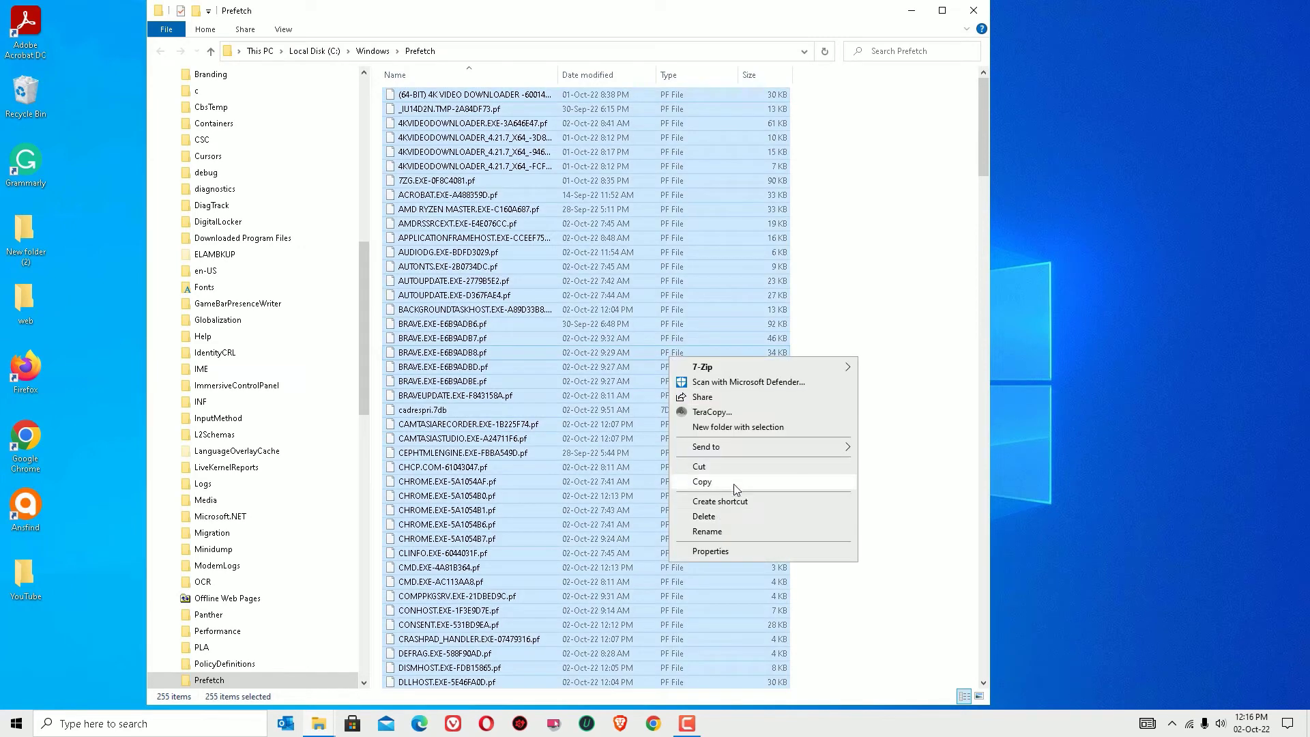
click(715, 520)
click(749, 310)
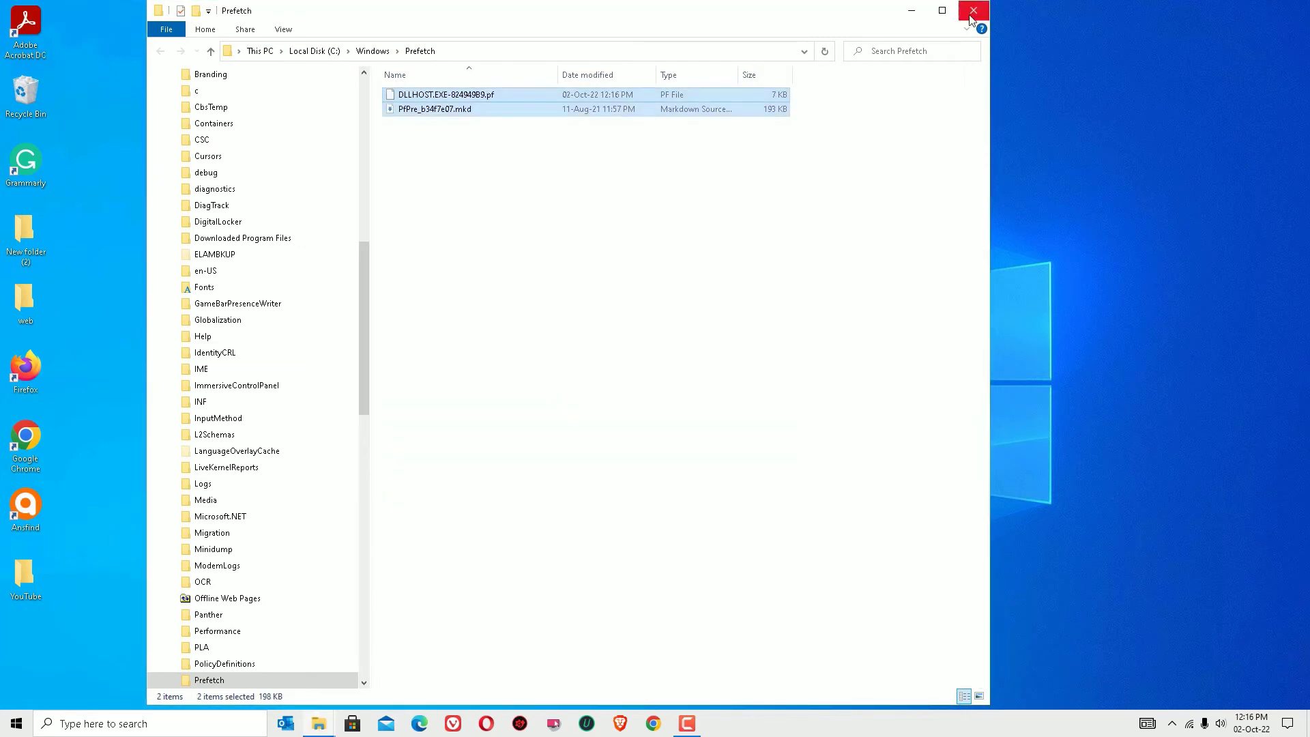
key(super+d)
Step: Open the Run dialog with an 'R' search and run the TREE command
click(74, 728)
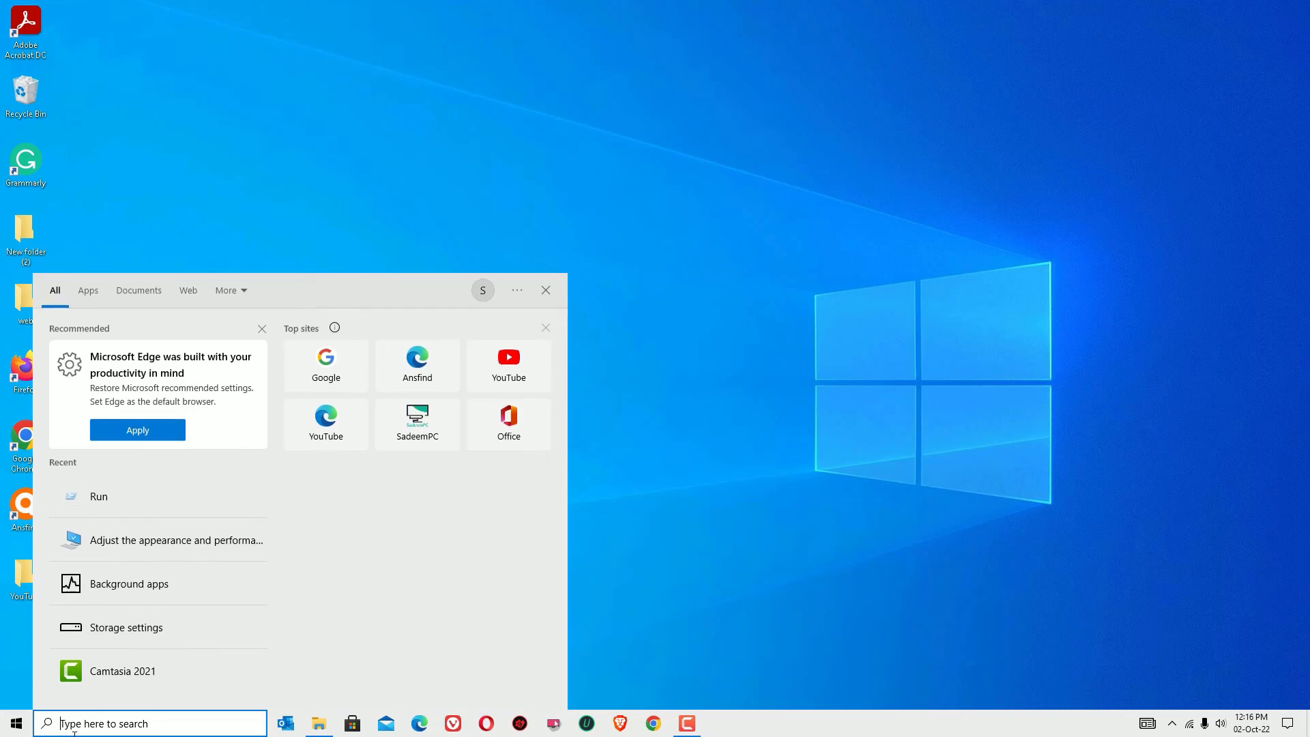
text(R)
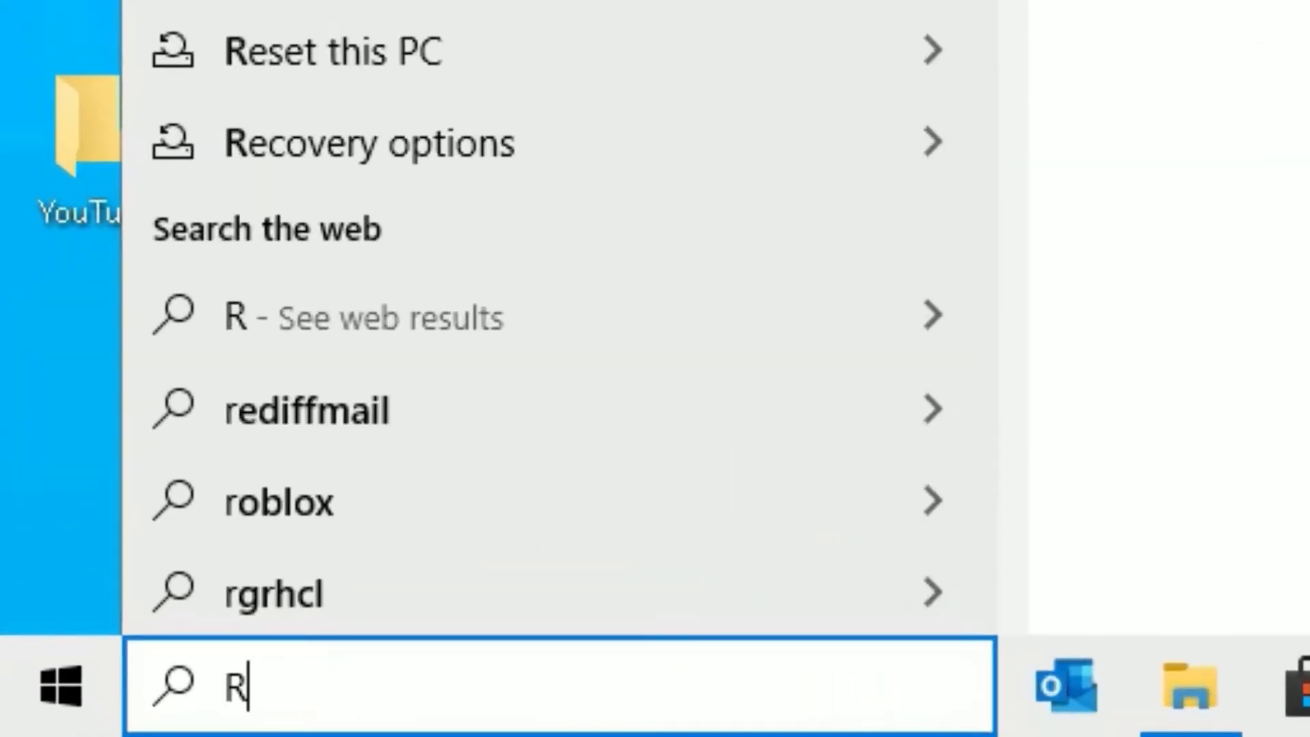
key(Return)
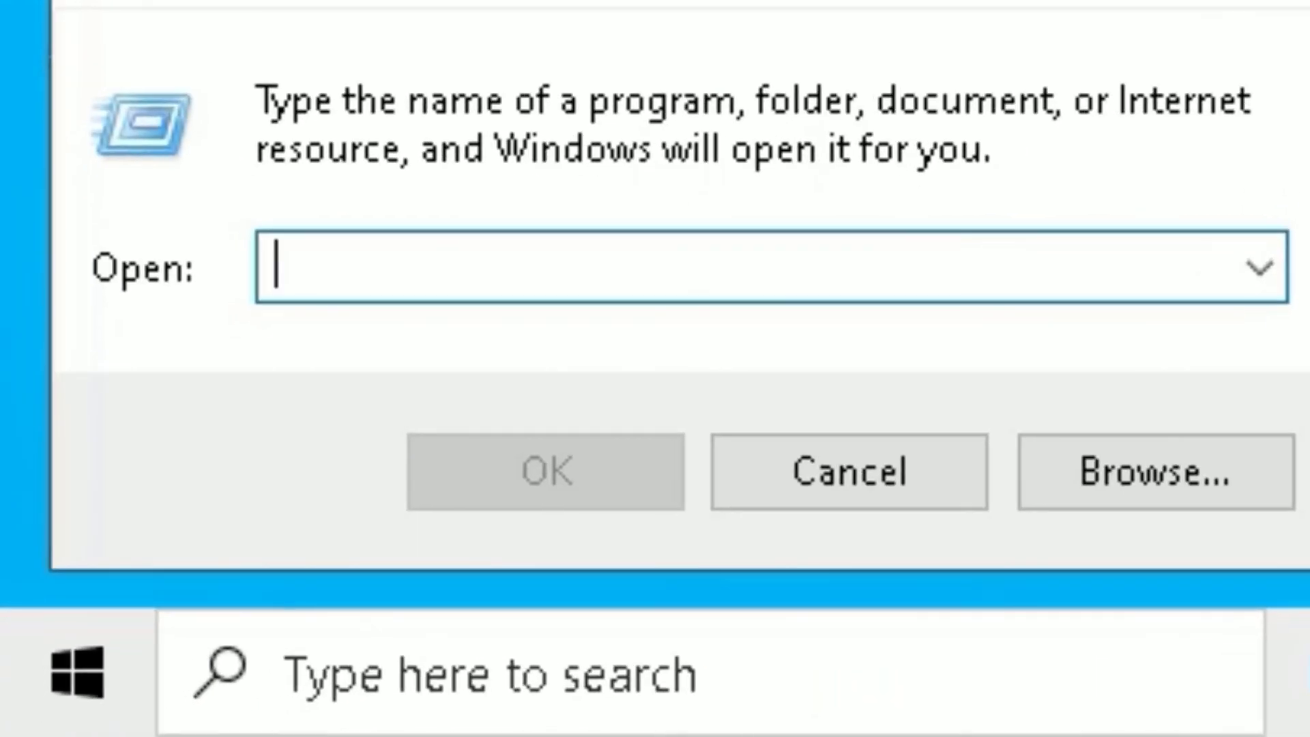
text(TREE)
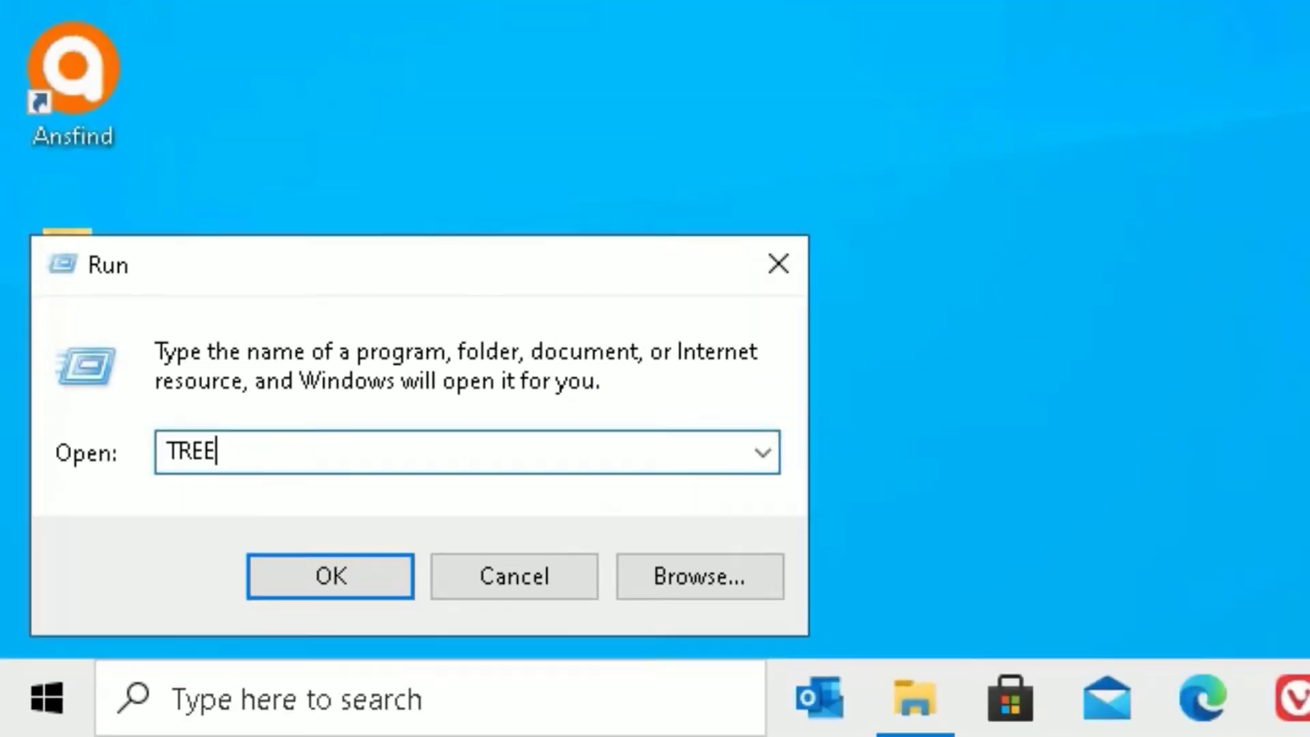
key(Return)
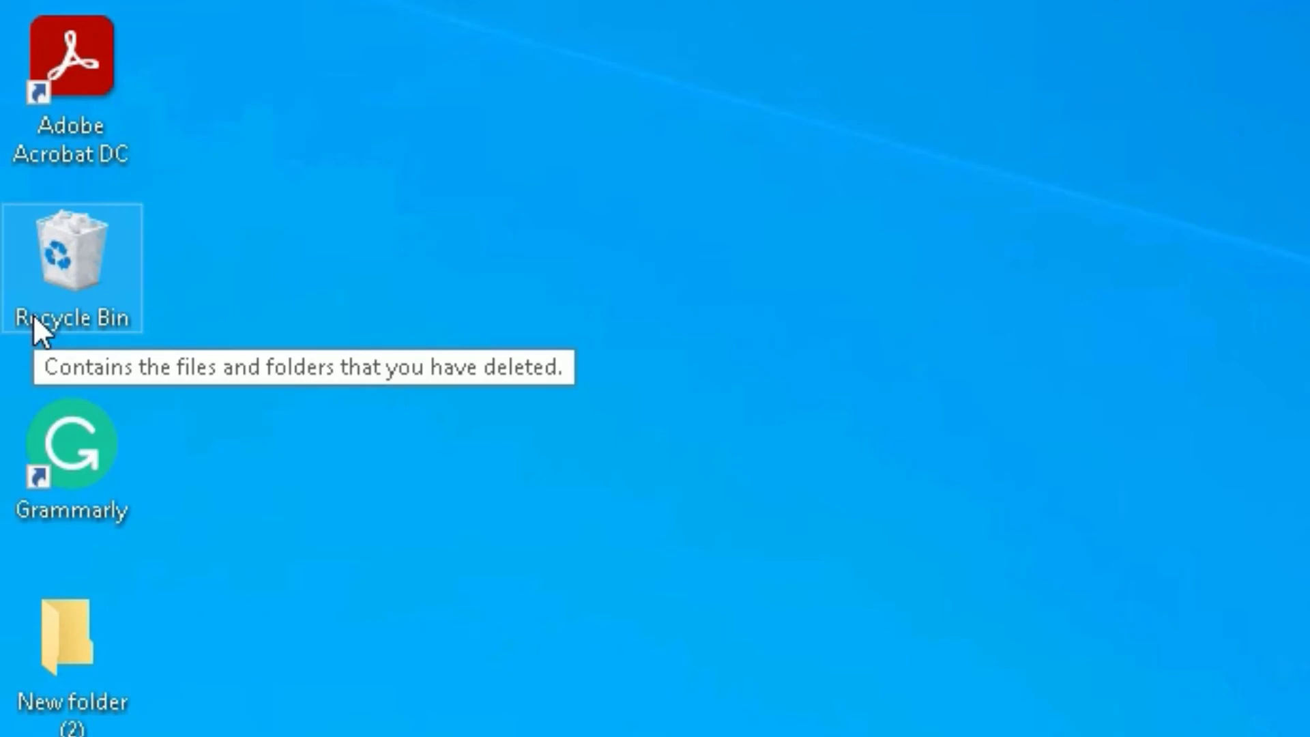
Step: Open the Recycle Bin and look through the deleted Temp and Prefetch files
double_click(33, 315)
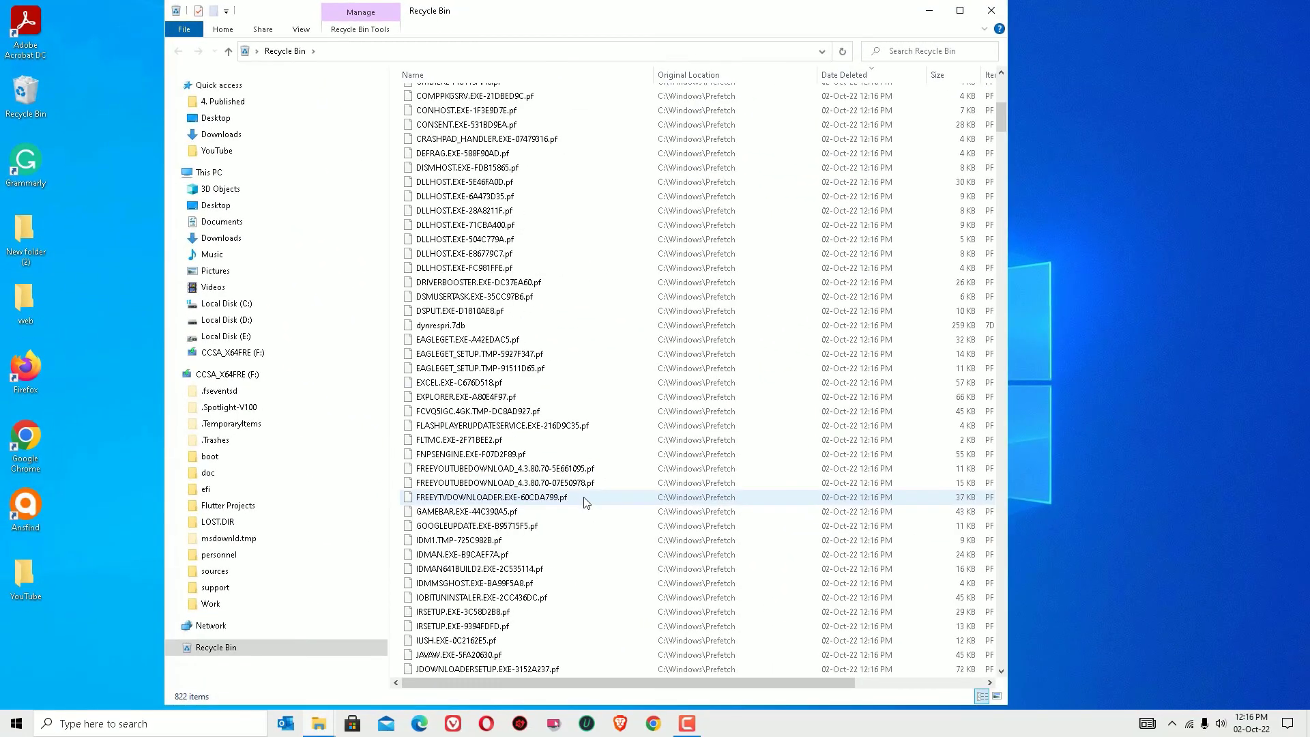
scroll(584, 503, down, 20)
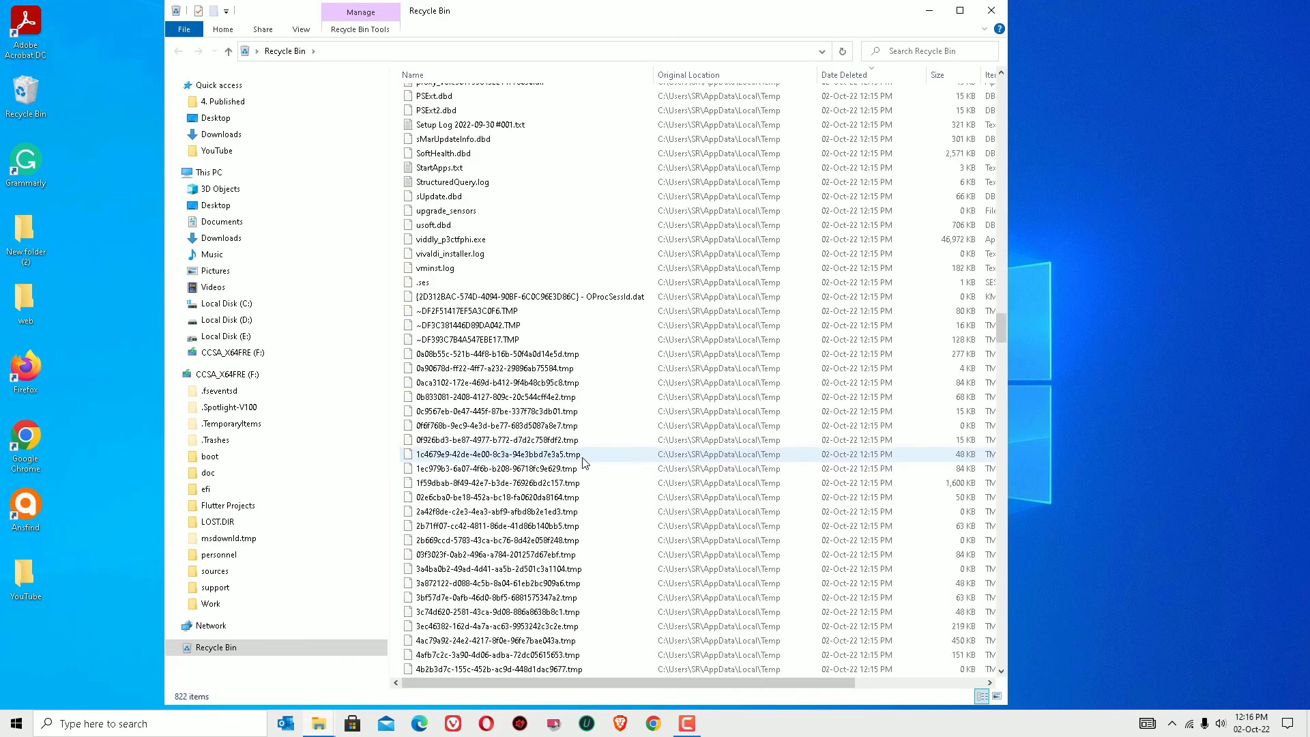
scroll(580, 454, down, 20)
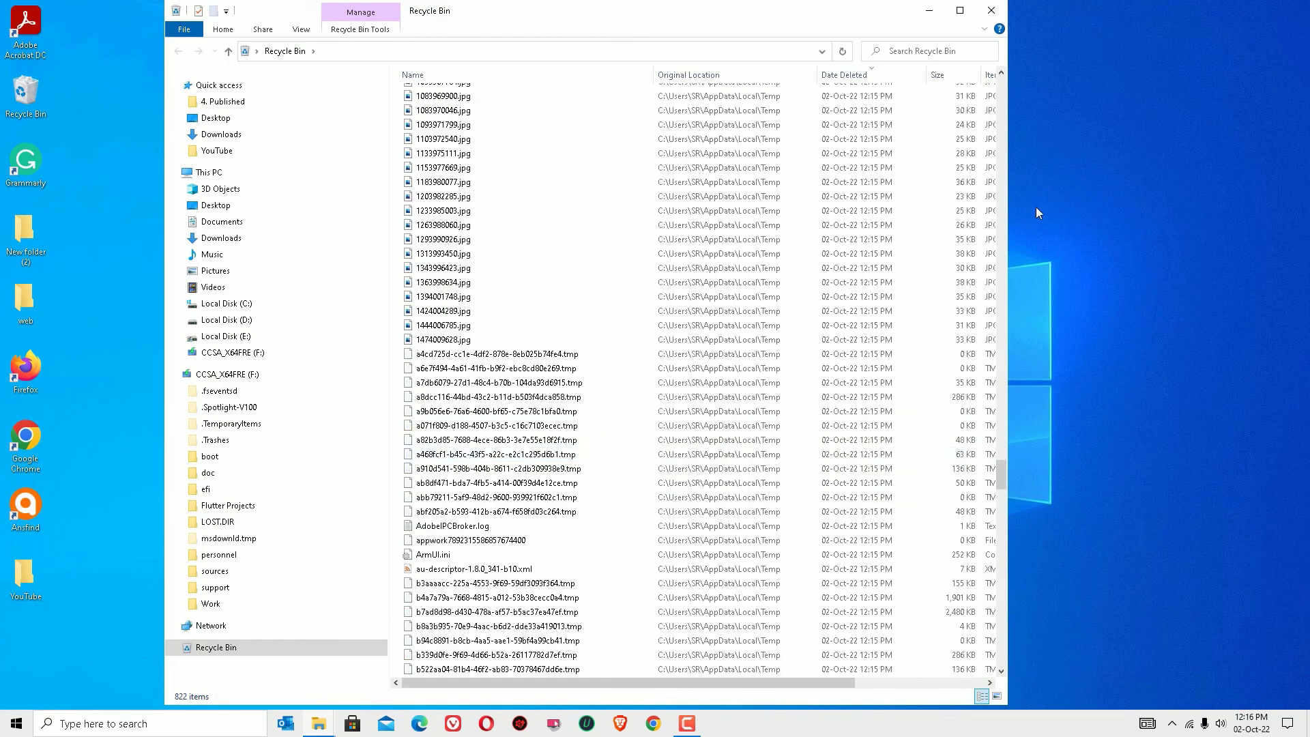
click(991, 10)
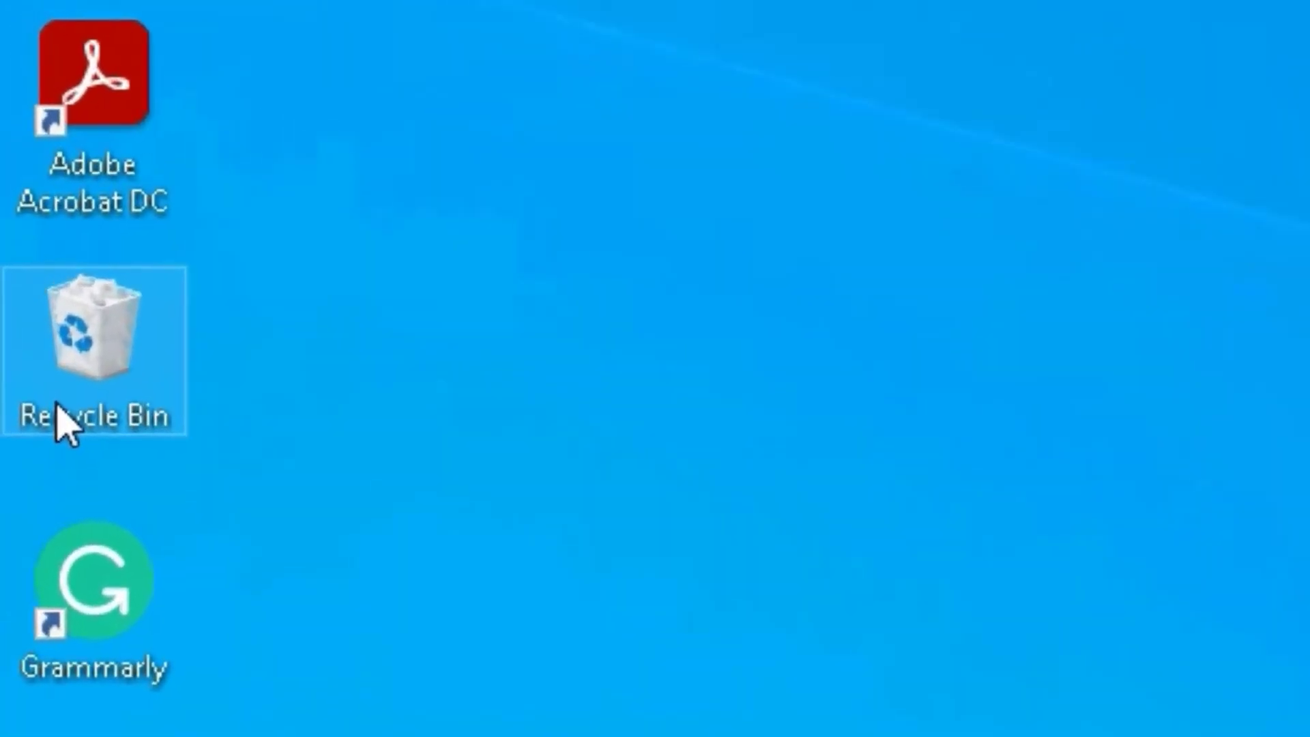
Step: Empty the Recycle Bin of all 5,263 items, applying to all items and continuing as administrator
right_click(15, 114)
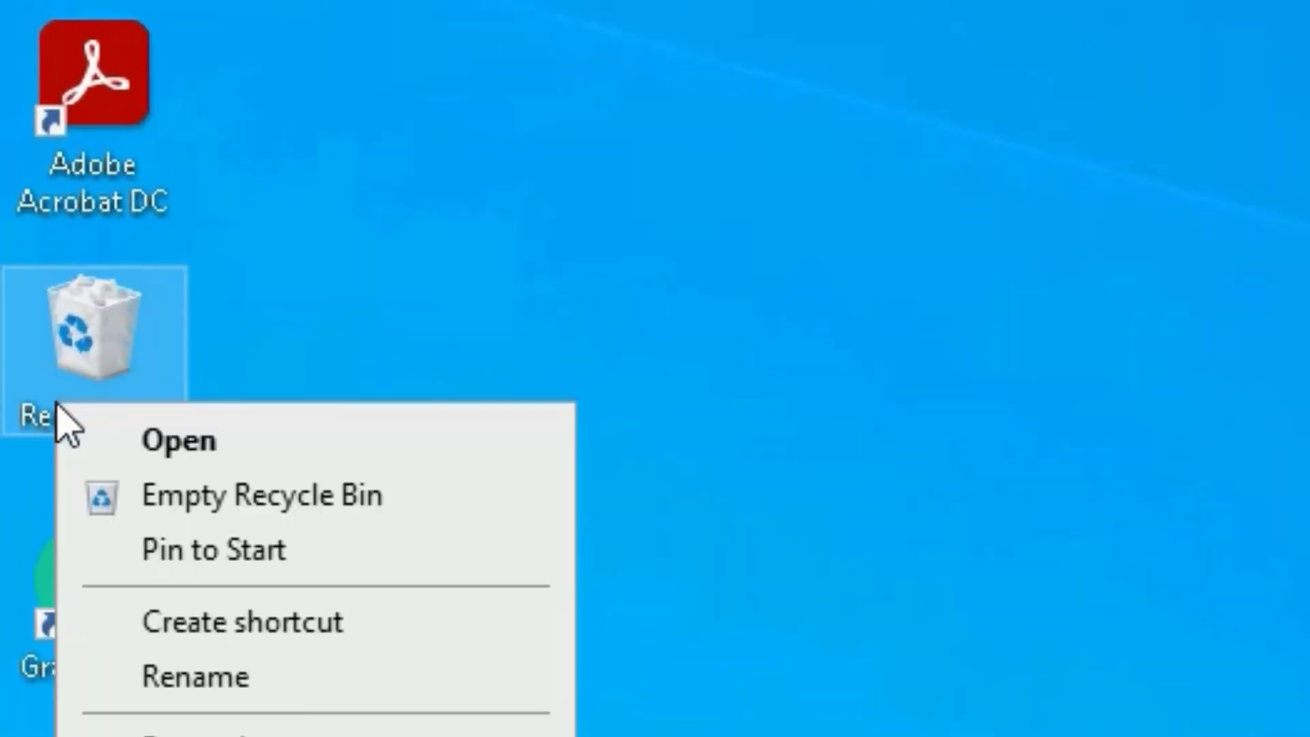
click(126, 497)
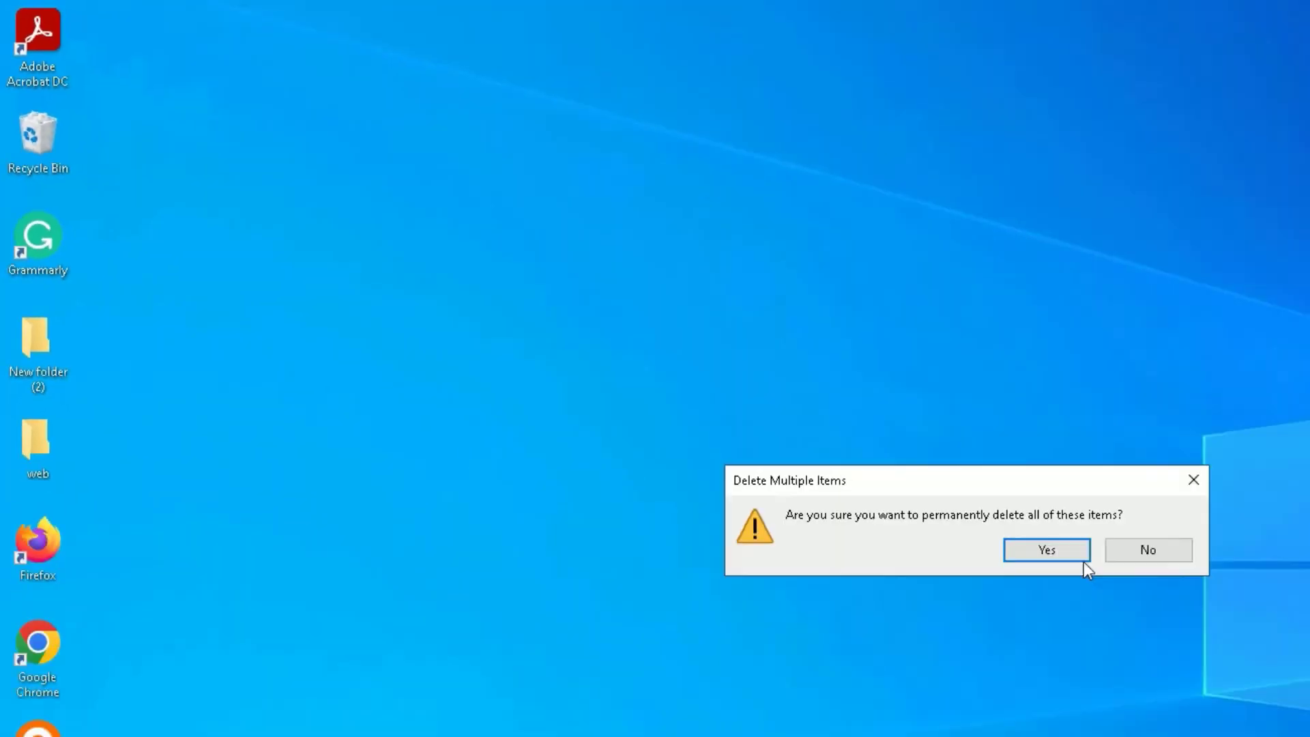
click(1065, 549)
click(777, 406)
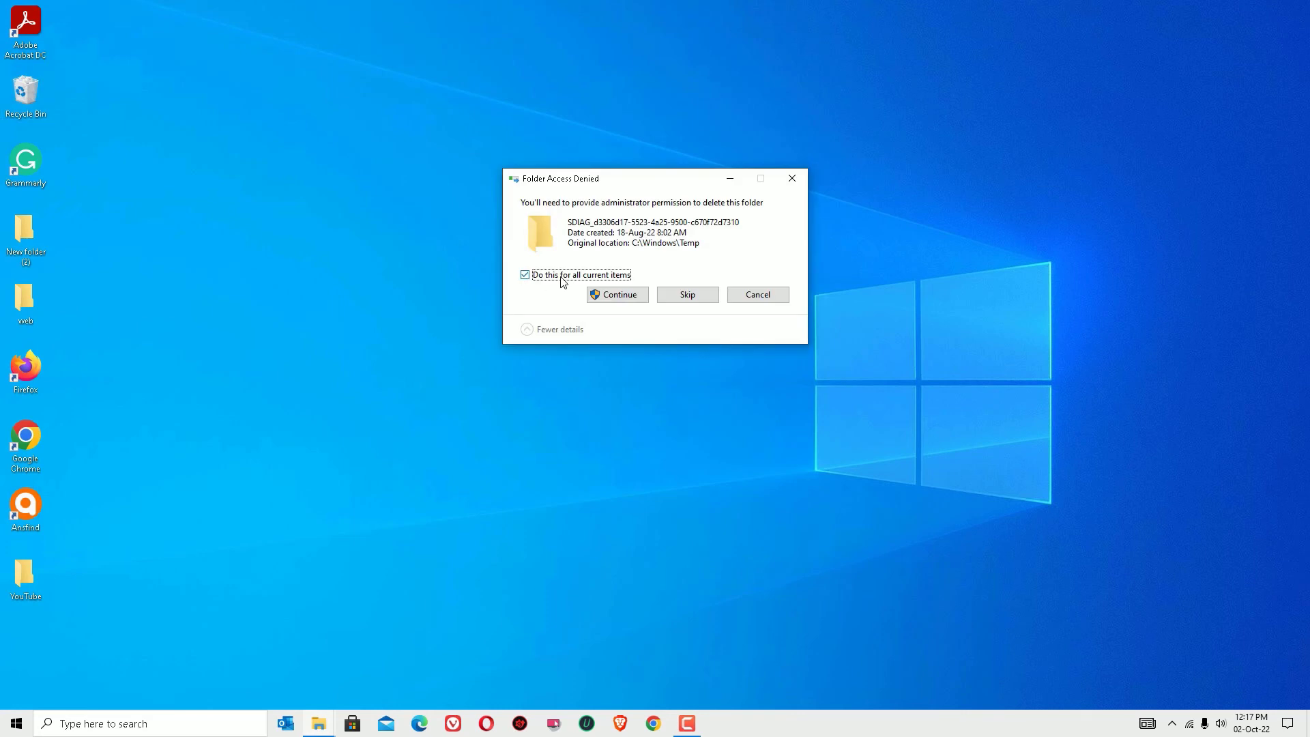
click(608, 294)
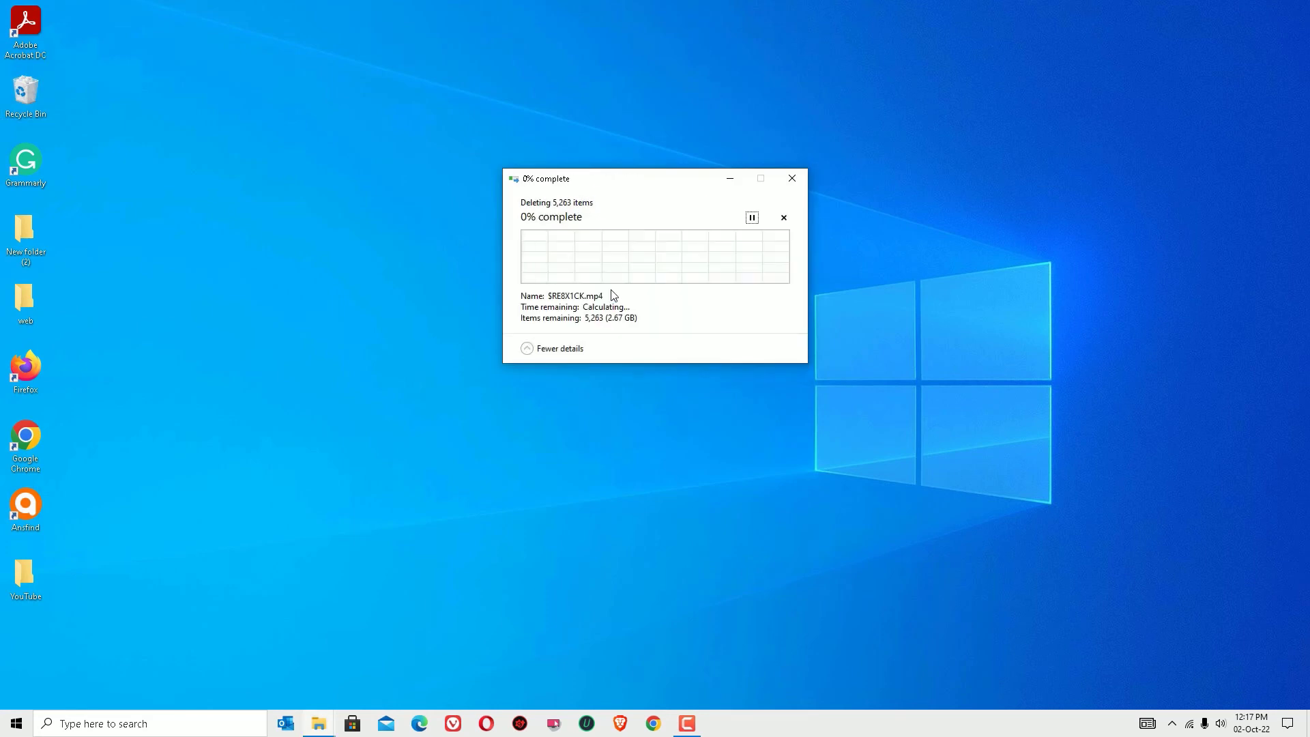